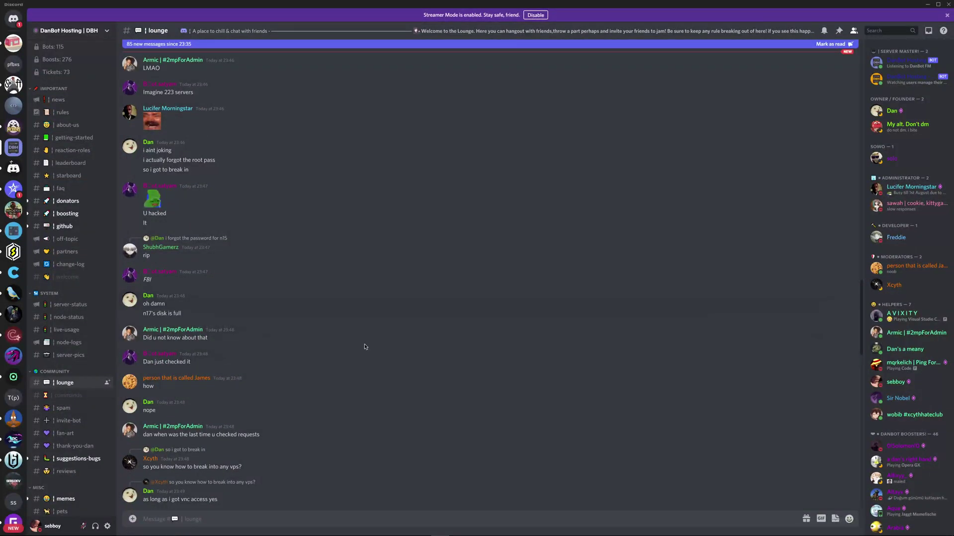
Catch up on the latest #lounge messages and close the Streamer Mode banner
scroll(362, 348, "down", 10)
scroll(360, 351, "down", 8)
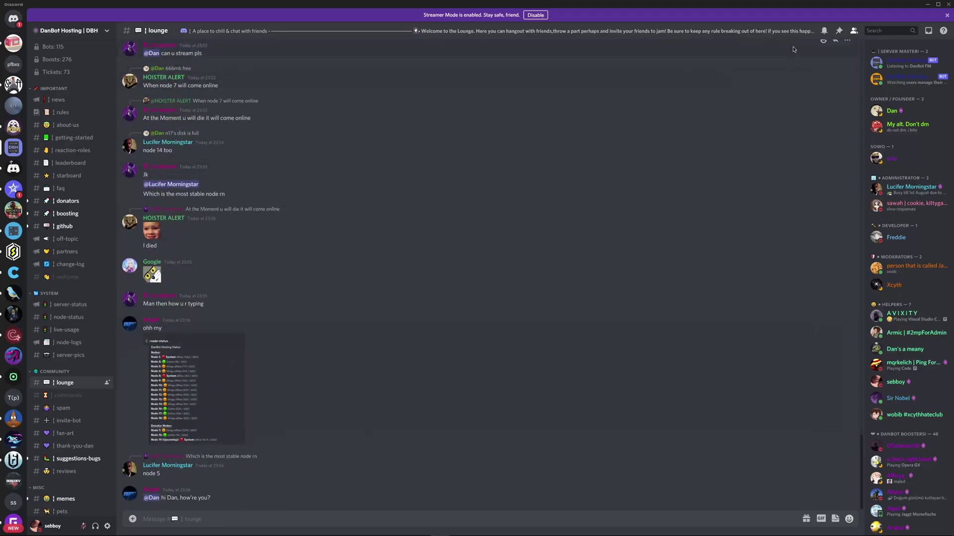
left_click(947, 16)
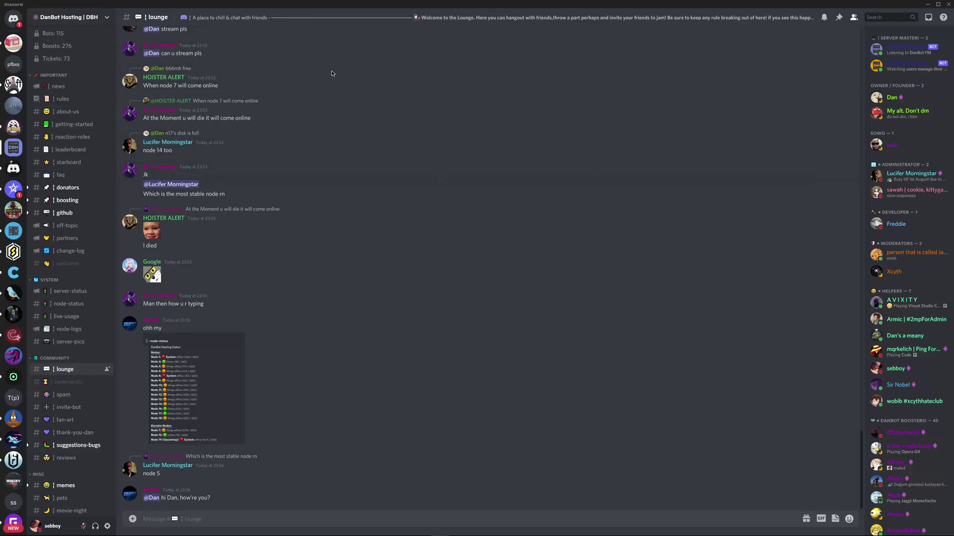
left_click(77, 17)
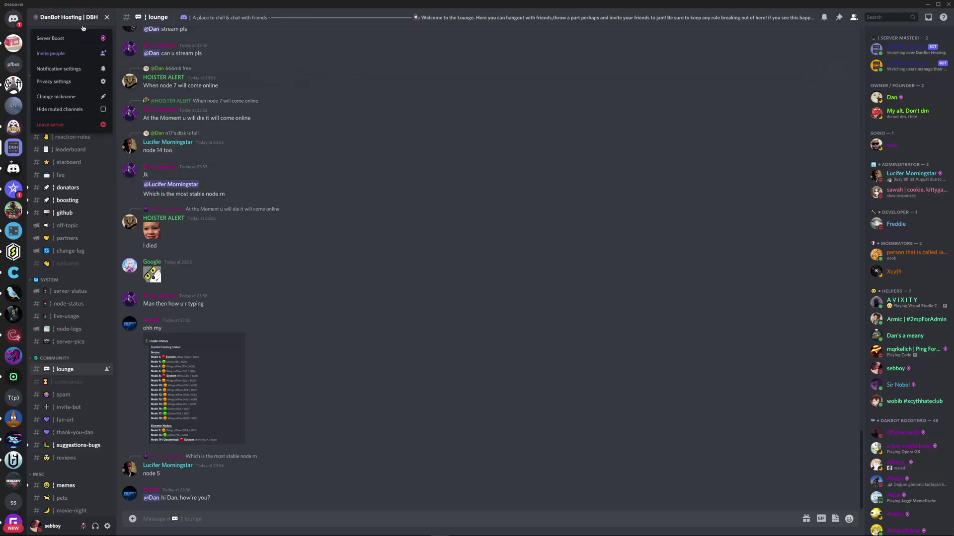
left_click(356, 125)
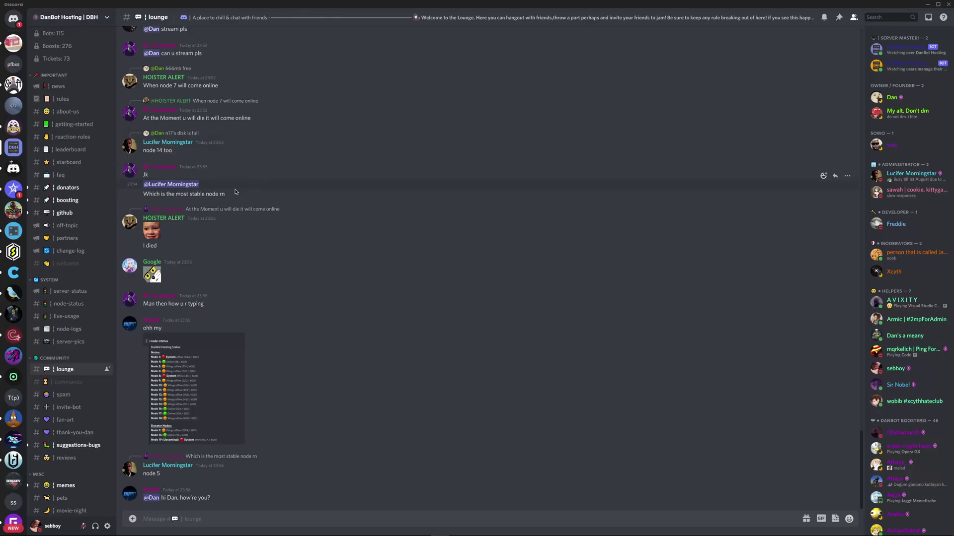
Send 'DBH!user new' in #commands, then go to the #getting-started channel
left_click(62, 383)
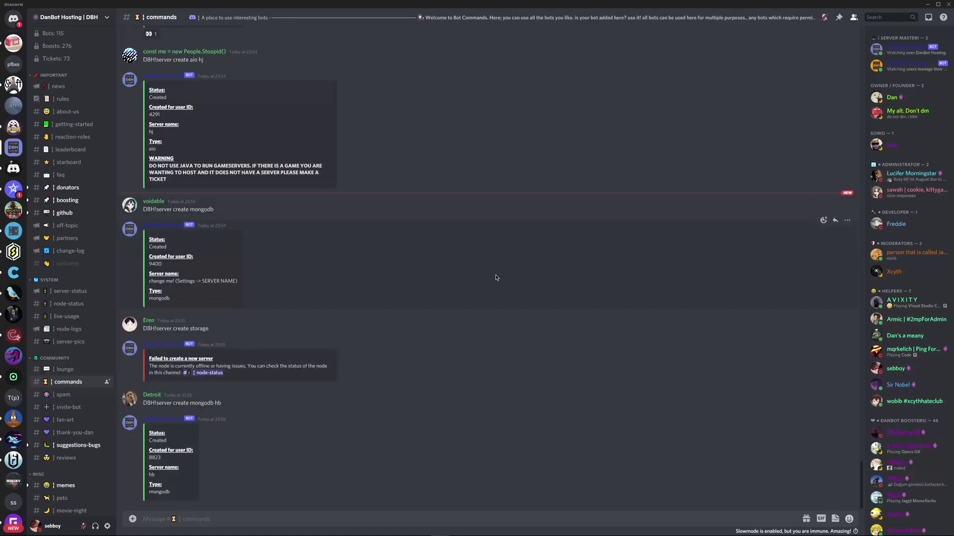
type("DBH!user new")
key("Return")
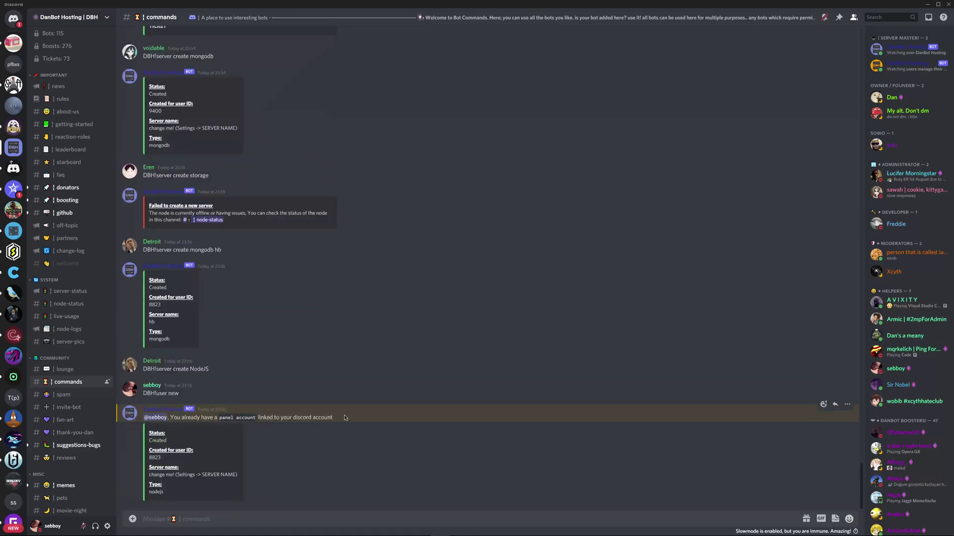
left_click_drag(346, 417, 377, 414)
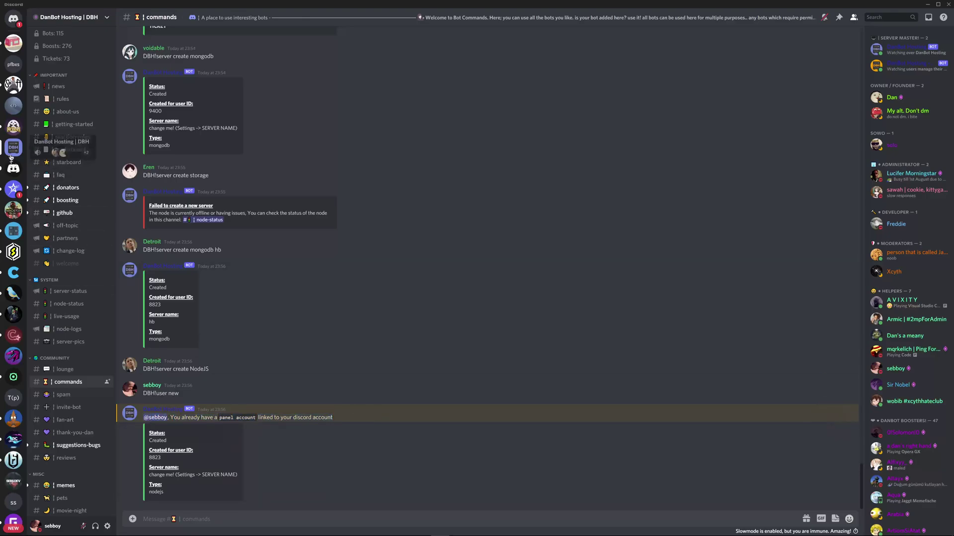
scroll(70, 352, "up", 3)
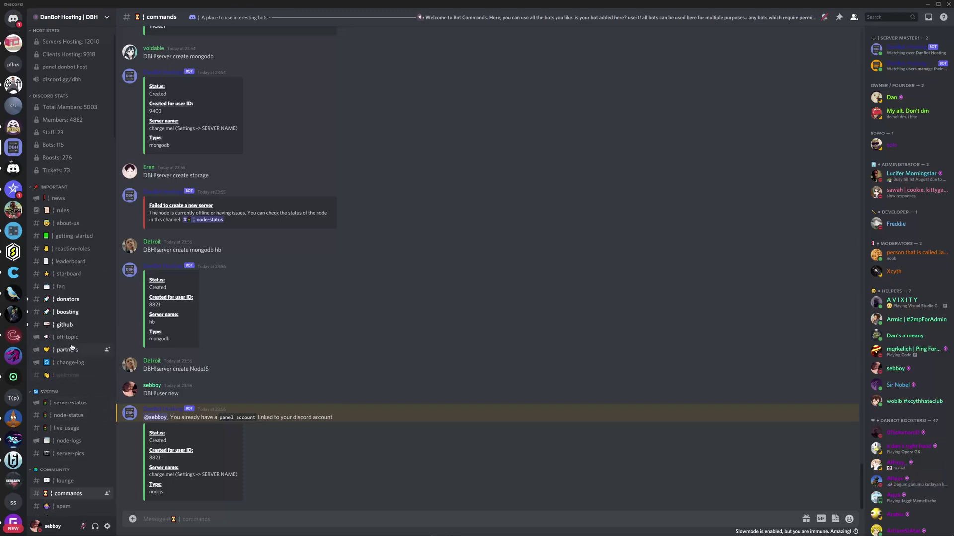
left_click(74, 240)
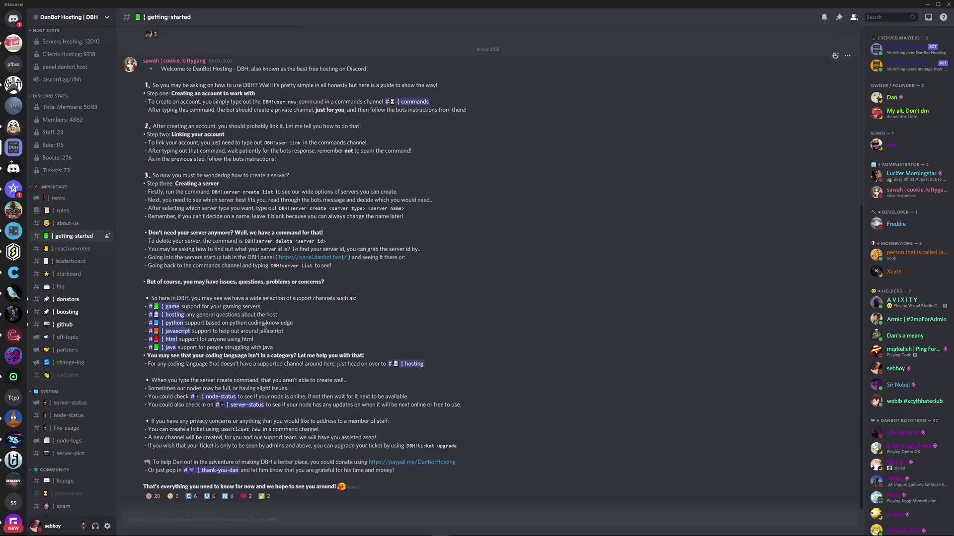
Read through the getting-started guide messages on creating and linking an account
triple_click(323, 295)
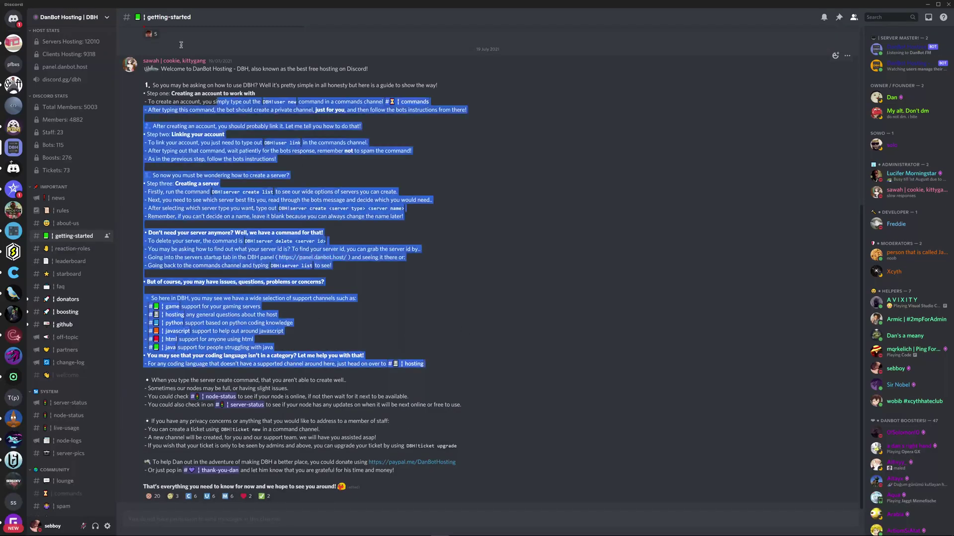
scroll(323, 294, "up", 2)
left_click(425, 304)
scroll(425, 304, "down", 2)
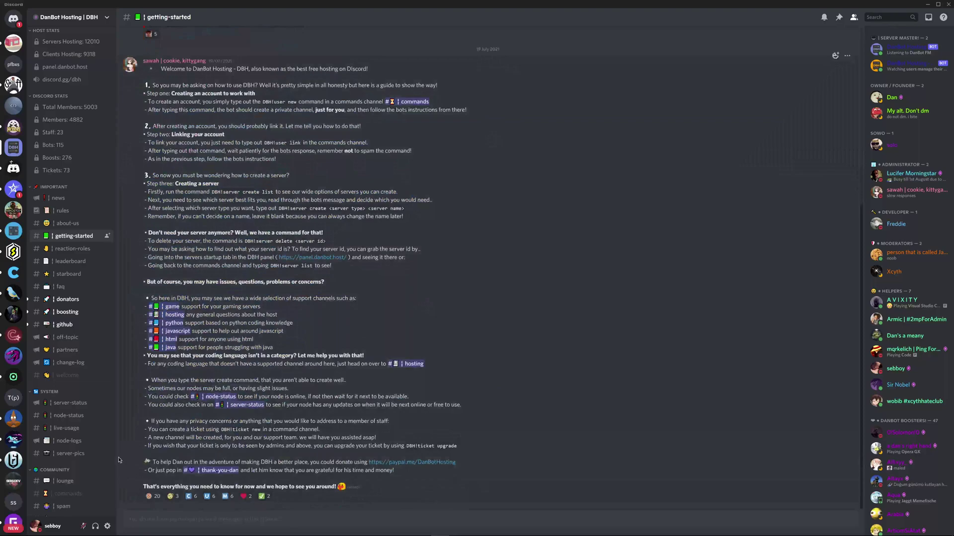
scroll(166, 428, "up", 5)
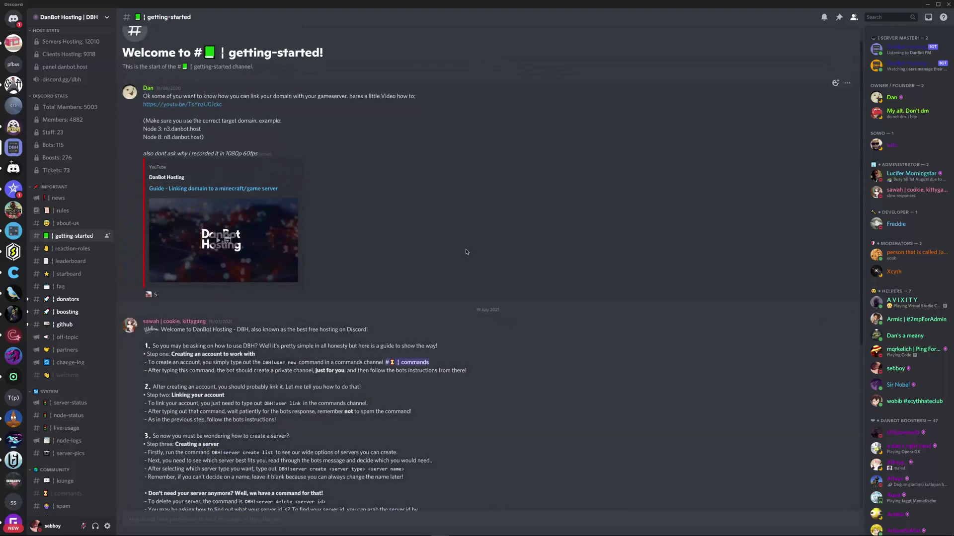
triple_click(407, 169)
left_click(408, 170)
left_click_drag(148, 175, 249, 230)
scroll(360, 214, "down", 3)
scroll(445, 237, "down", 2)
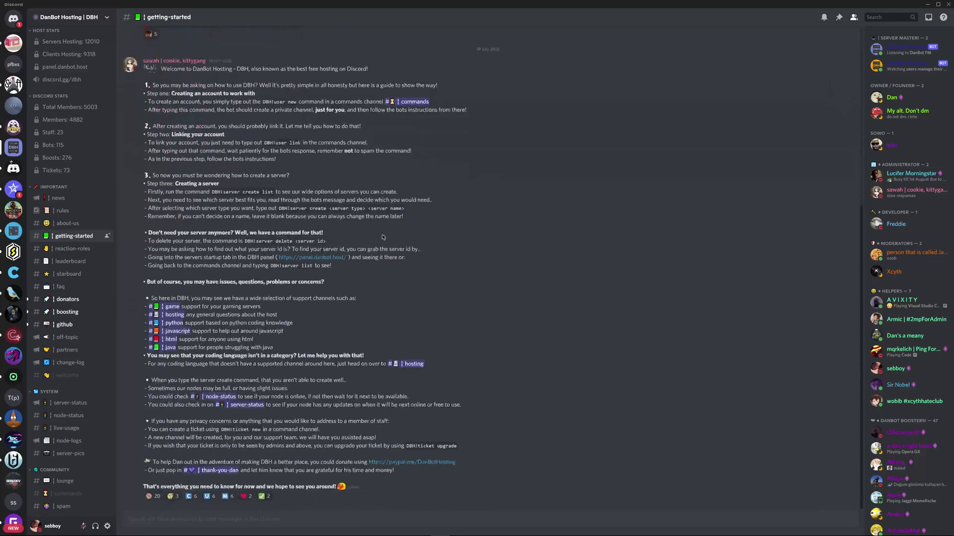
View the server owner's full profile from the member list, then close it
left_click(895, 101)
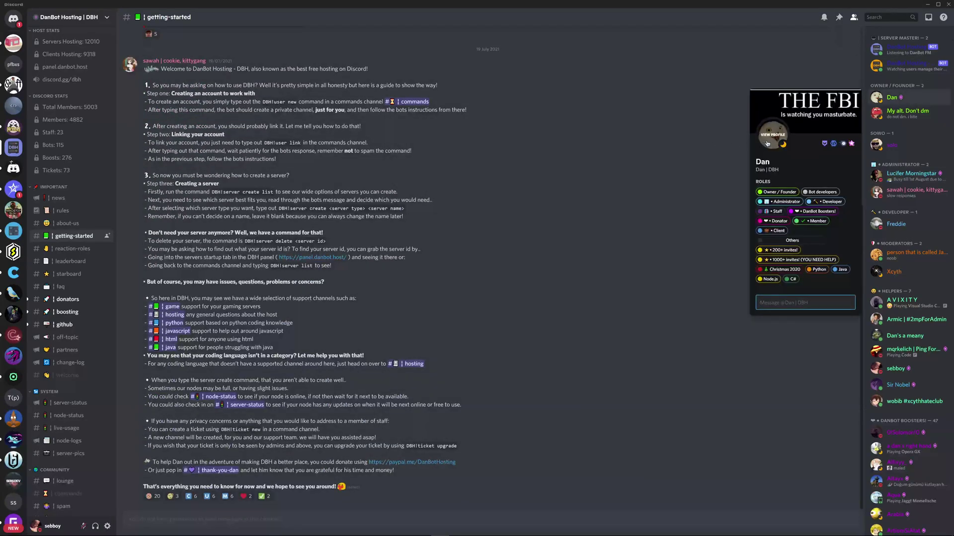
left_click(773, 135)
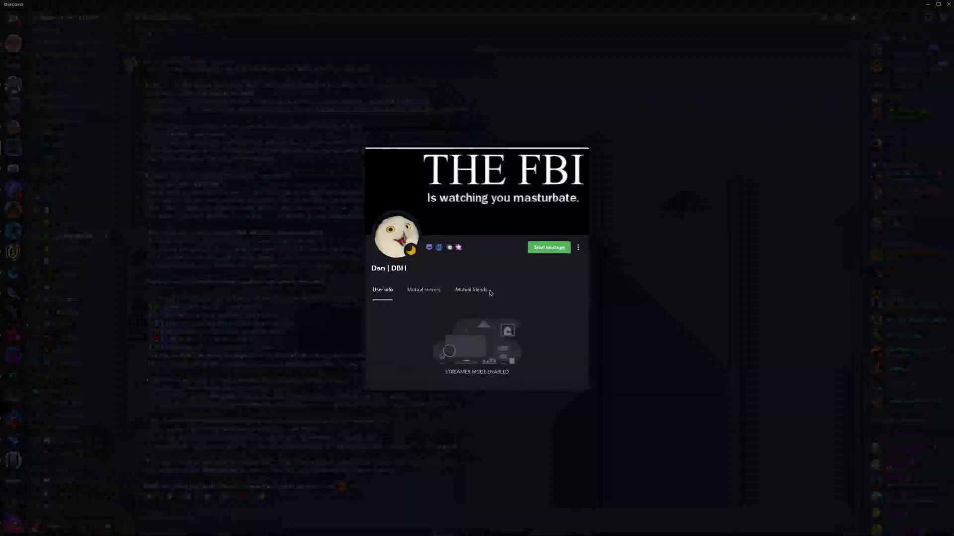
left_click(699, 256)
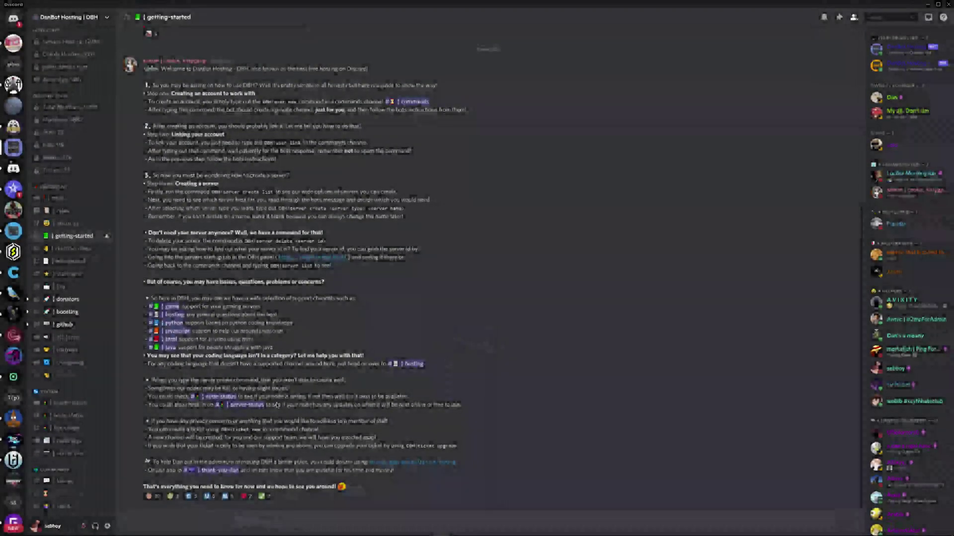
In #commands, send 'DBH!server delete fddd8a47' and reply 'delete' to the bot's prompt
left_click(58, 496)
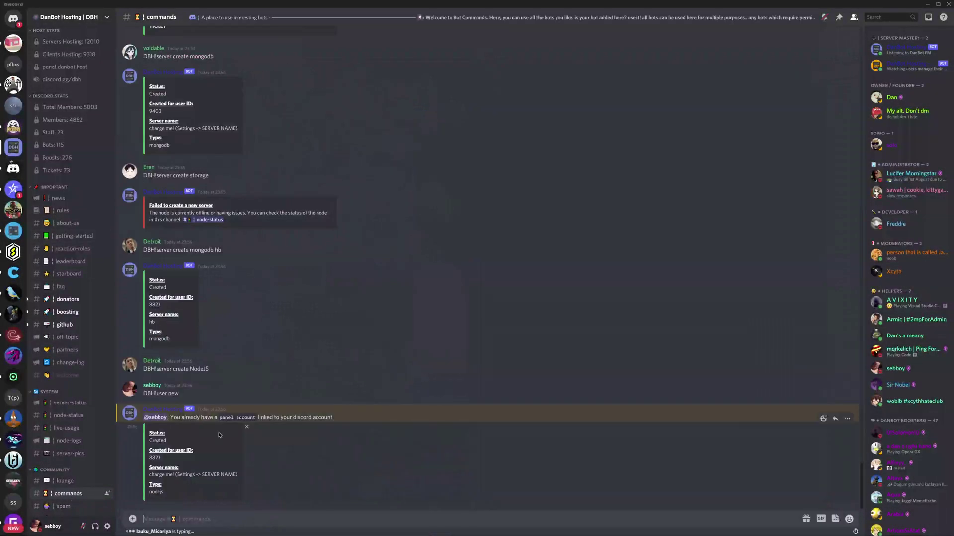
mouse_move(227, 535)
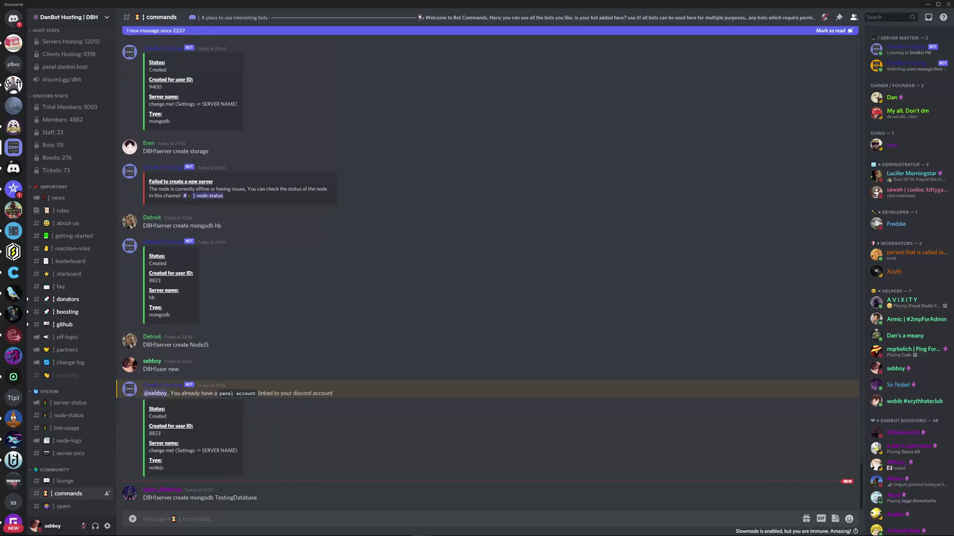
type("dB")
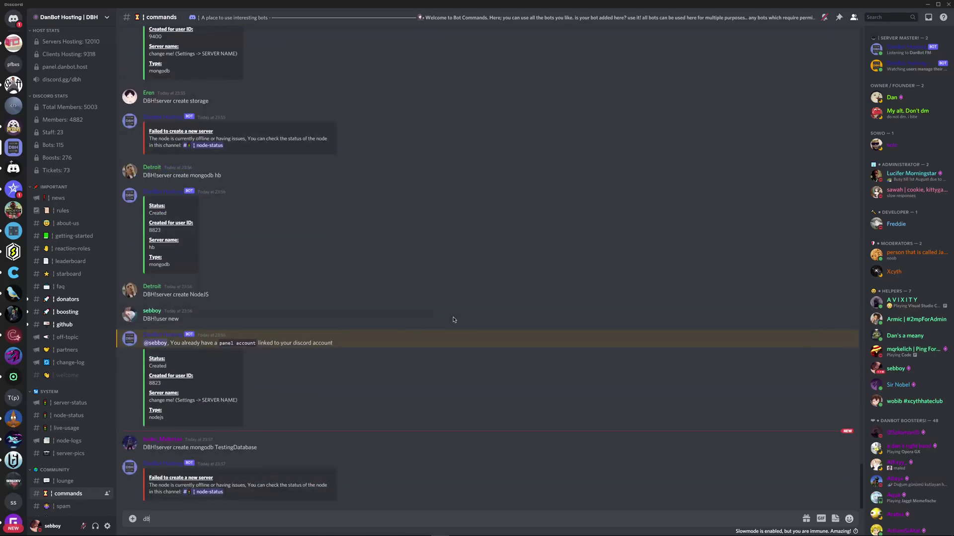
key("BackSpace")
key("BackSpace")
type("DBH!server delete fddd8a47")
key("Return")
type("delete")
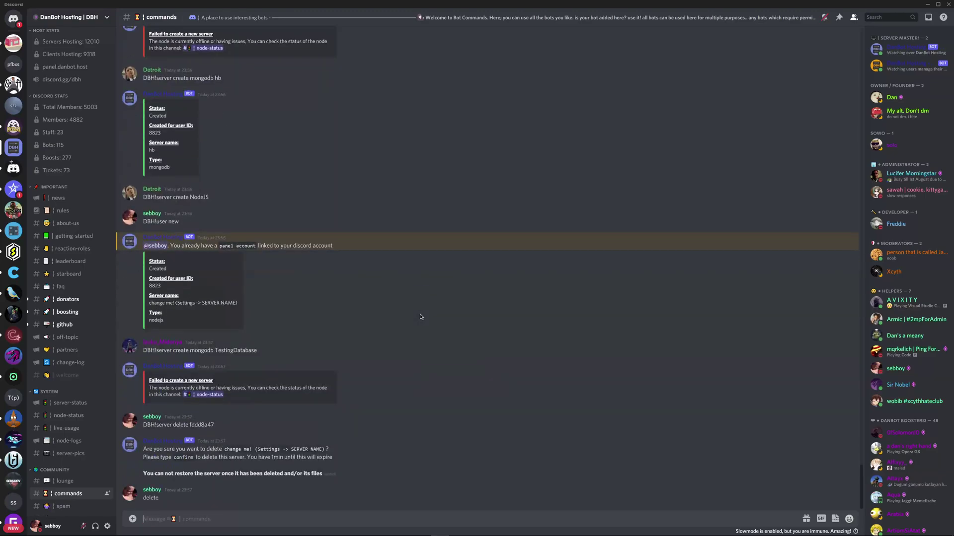
key("Return")
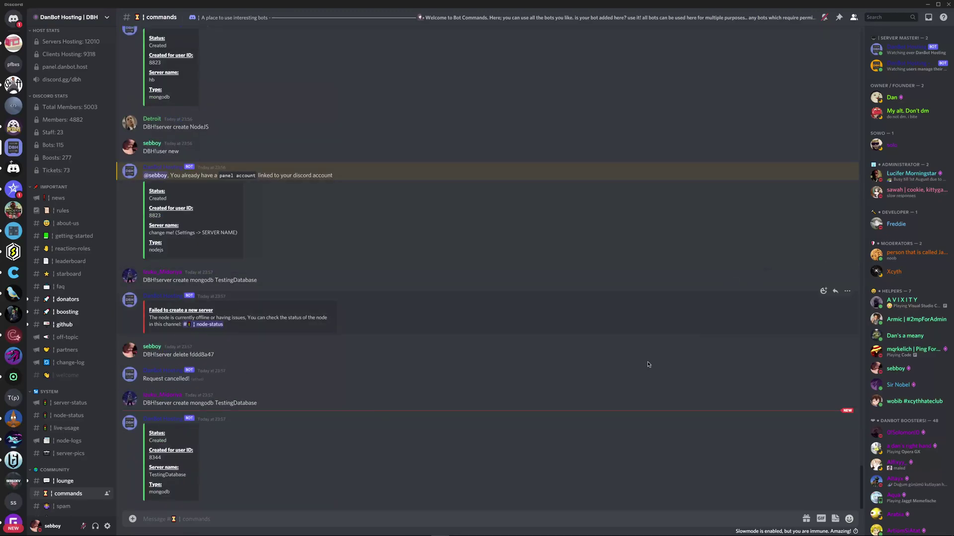
Resend the delete command and reply 'confirm' so the server is deleted
left_click_drag(215, 354, 142, 354)
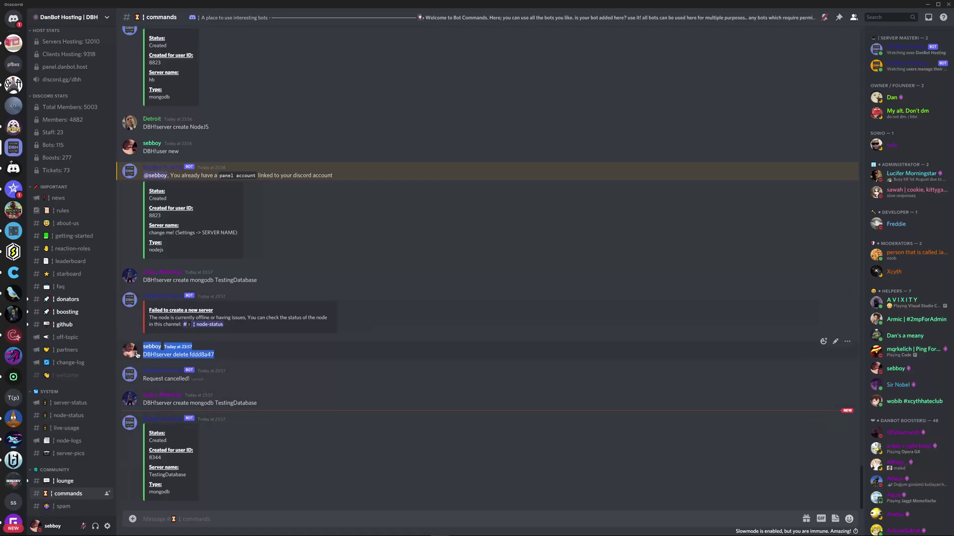
key("ctrl+c")
key("ctrl+v")
key("Return")
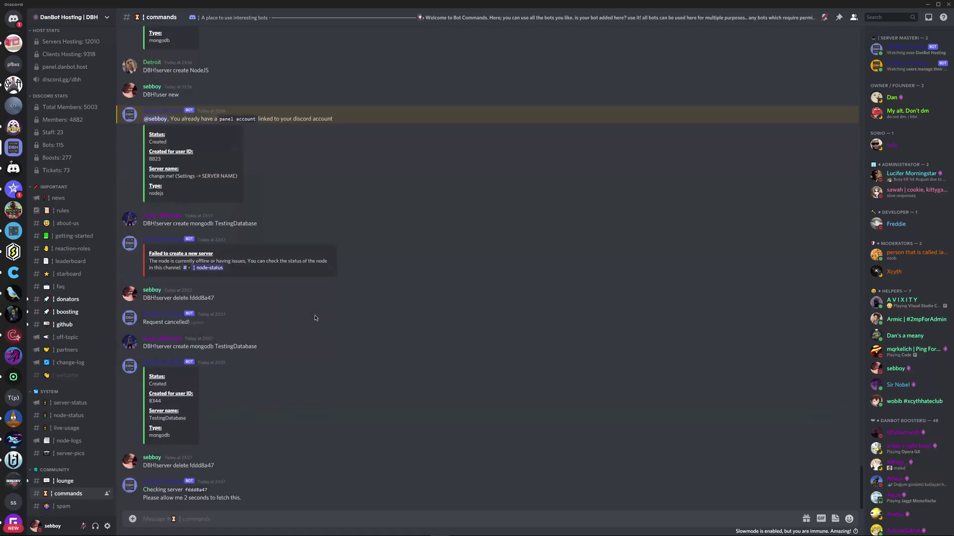
type("confirm")
key("Return")
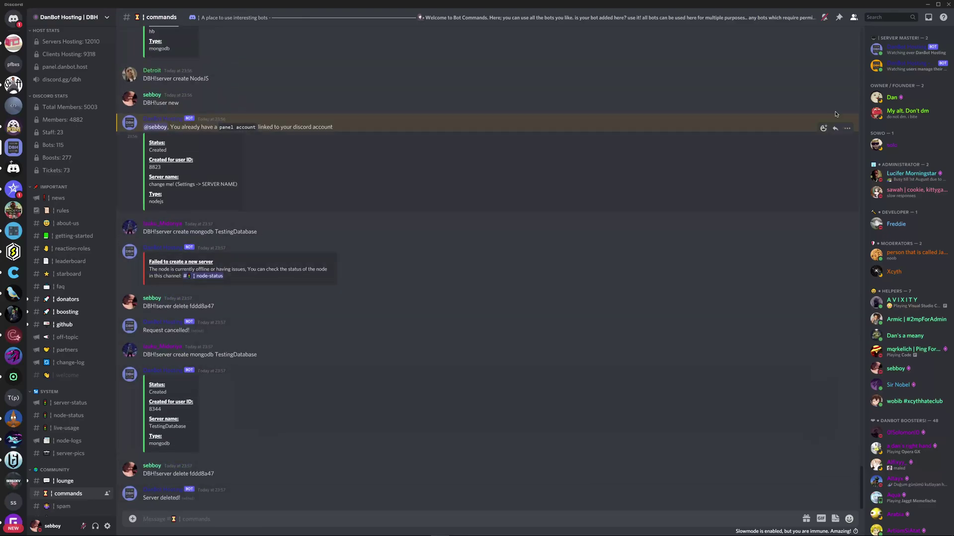
View the DanBot hosting bot's full profile, then close it
left_click(130, 493)
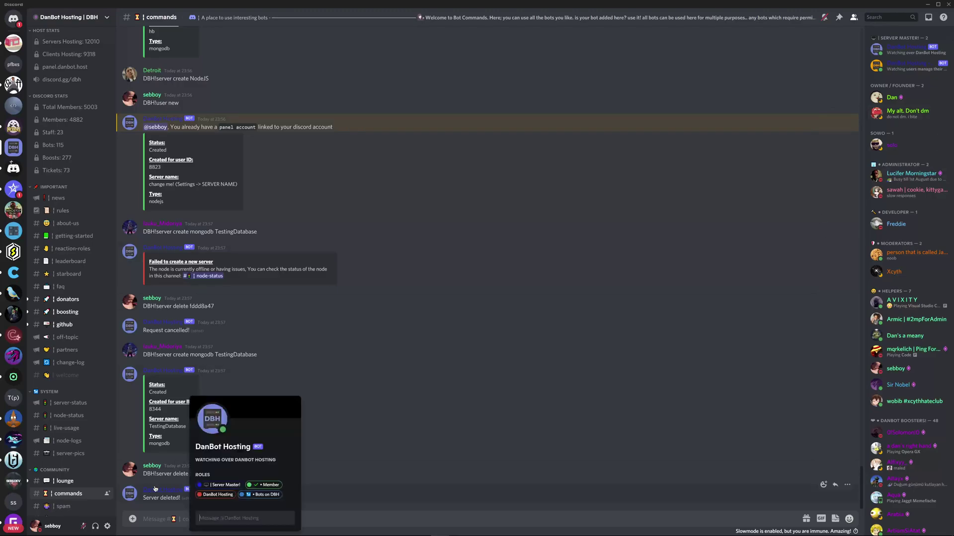
left_click(209, 420)
left_click(648, 271)
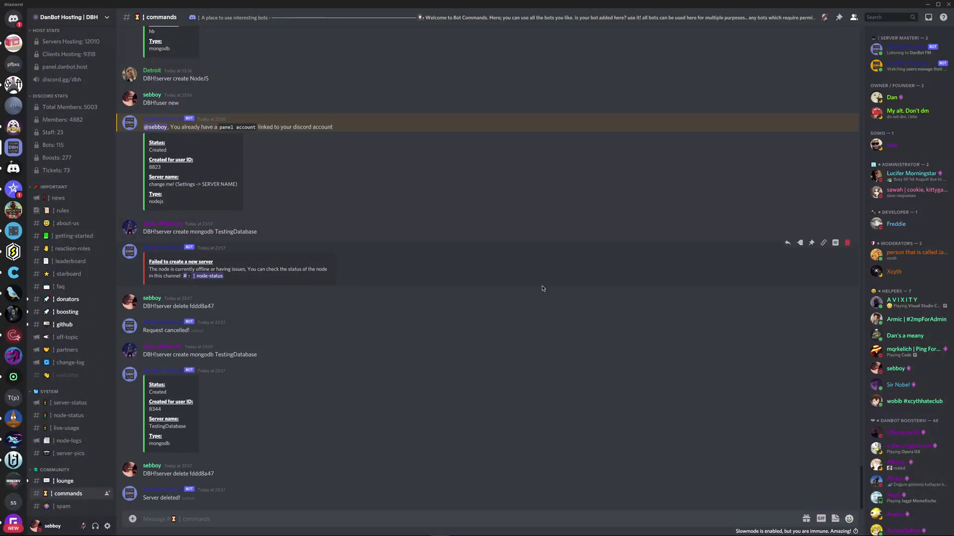
Send the DBH!server create NodeJS command for 'Tutorial Bot' and review the bot's reply
type("DBH!server create NodeJS")
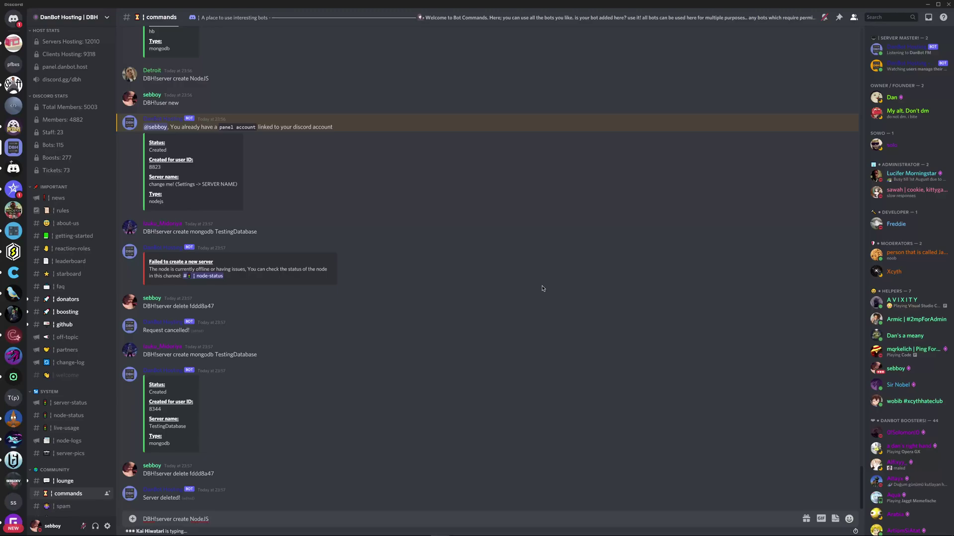
type("torial")
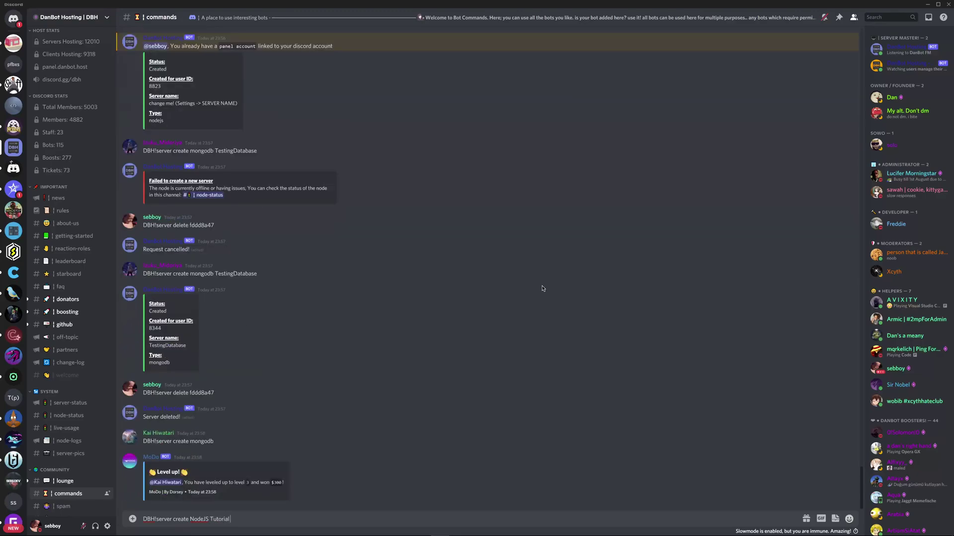
type(" Bot")
key("Return")
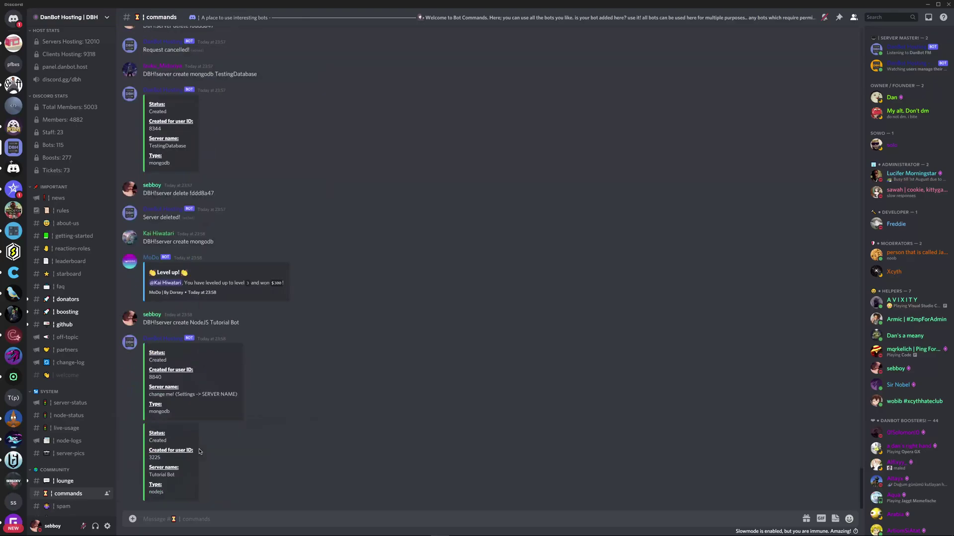
left_click_drag(166, 489, 158, 410)
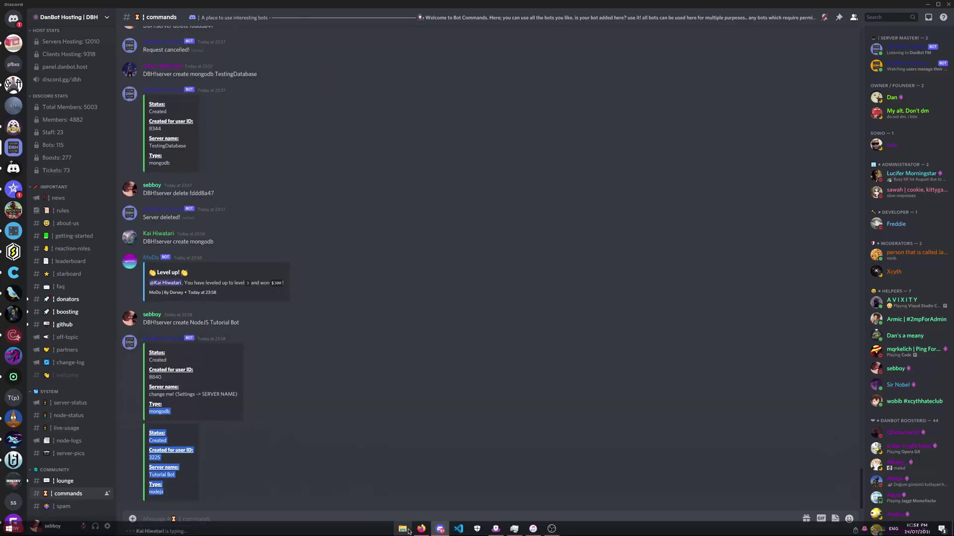
Check the panel dashboard in maximised Firefox, glance at the Ice server, then return to Discord
left_click(421, 528)
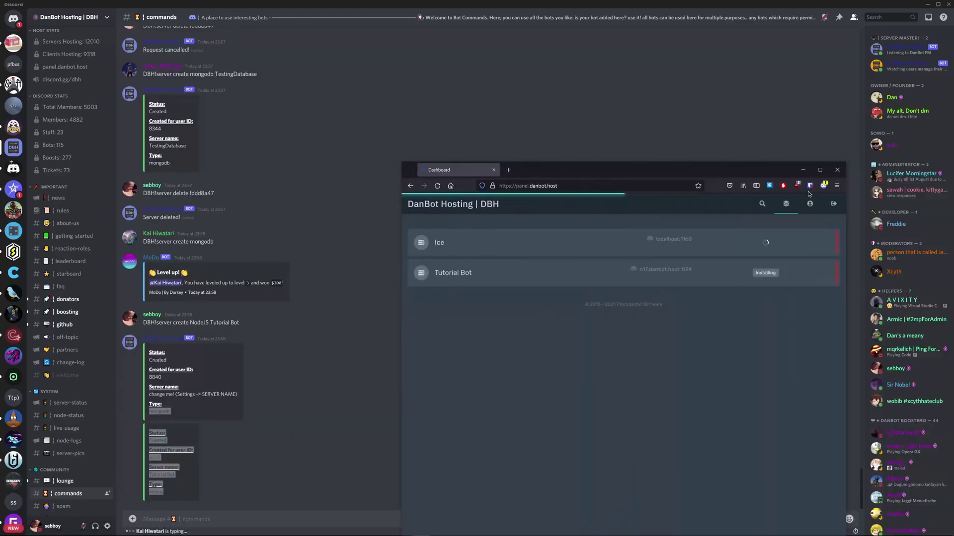
left_click(820, 167)
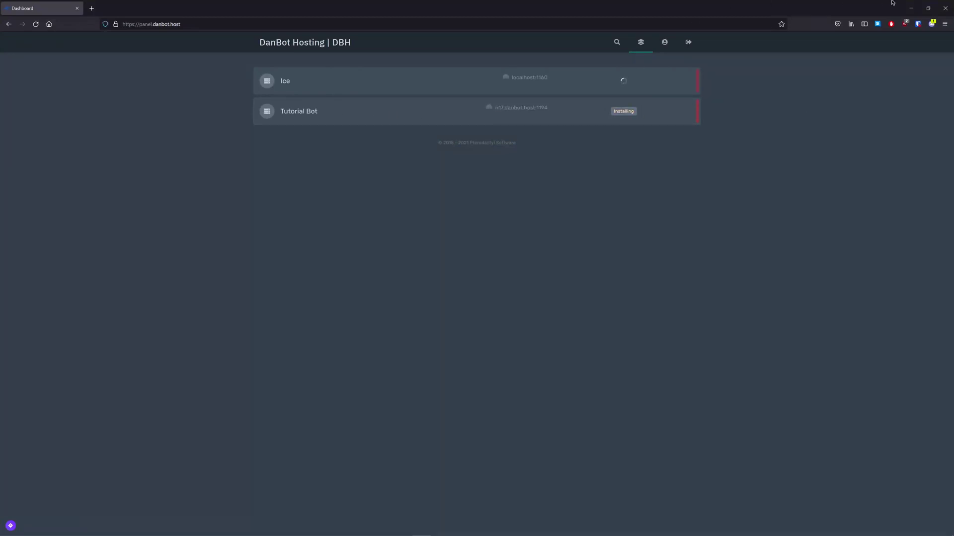
left_click(911, 8)
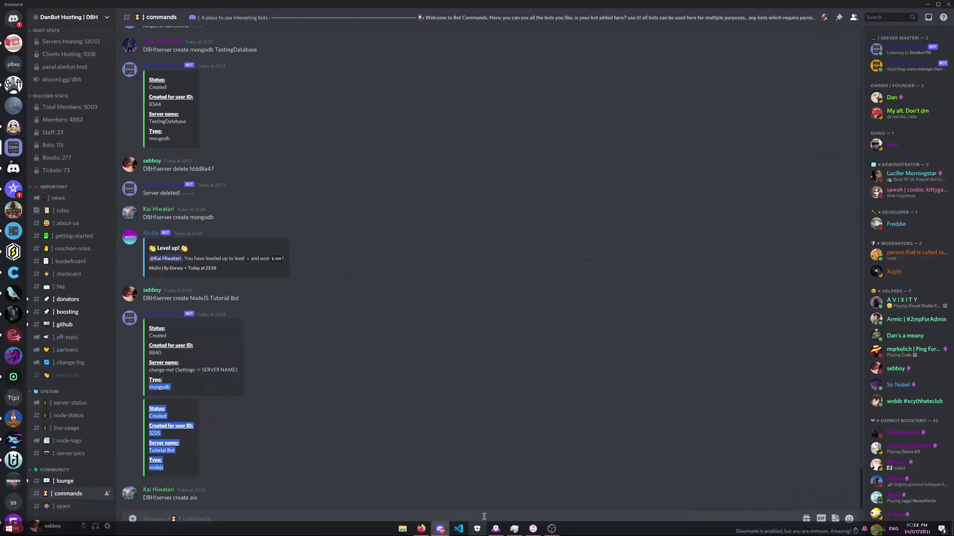
left_click(421, 528)
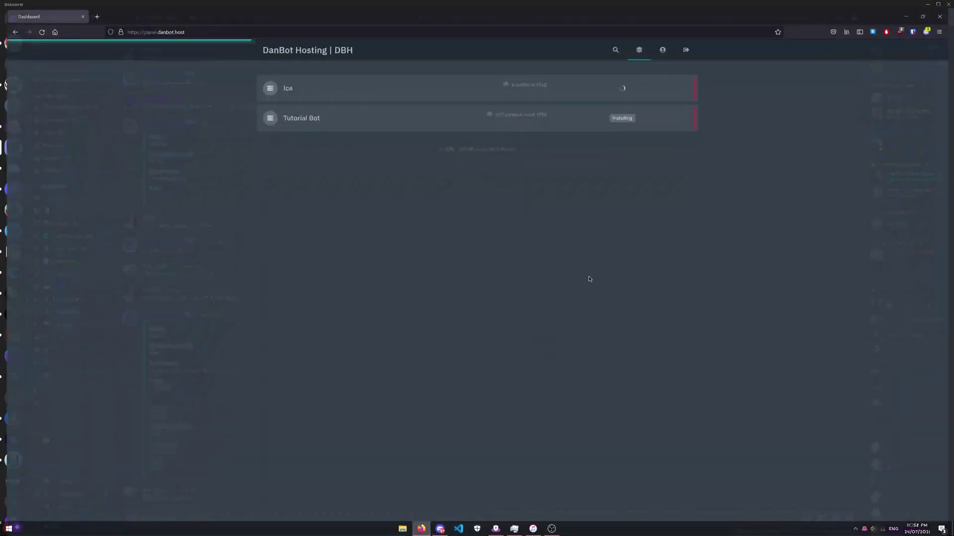
left_click(519, 79)
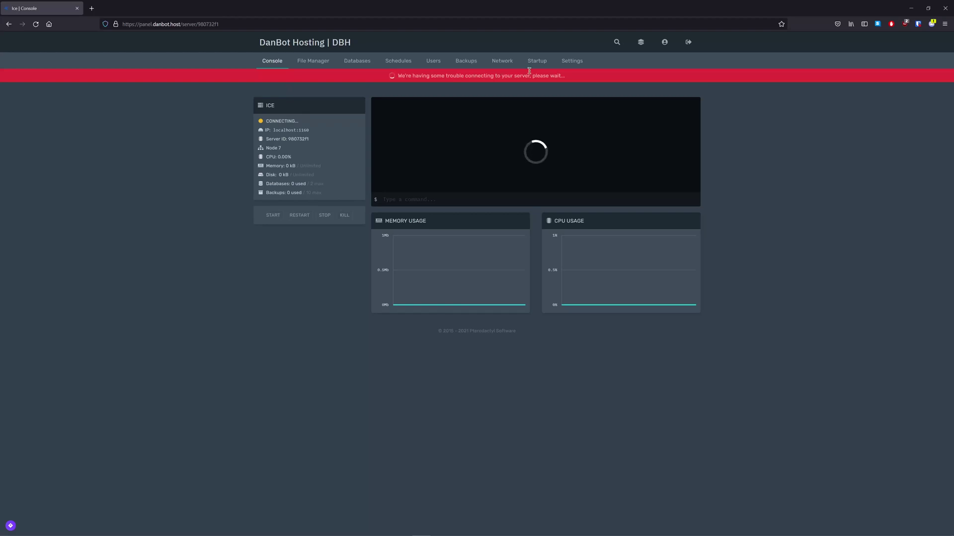
left_click(318, 43)
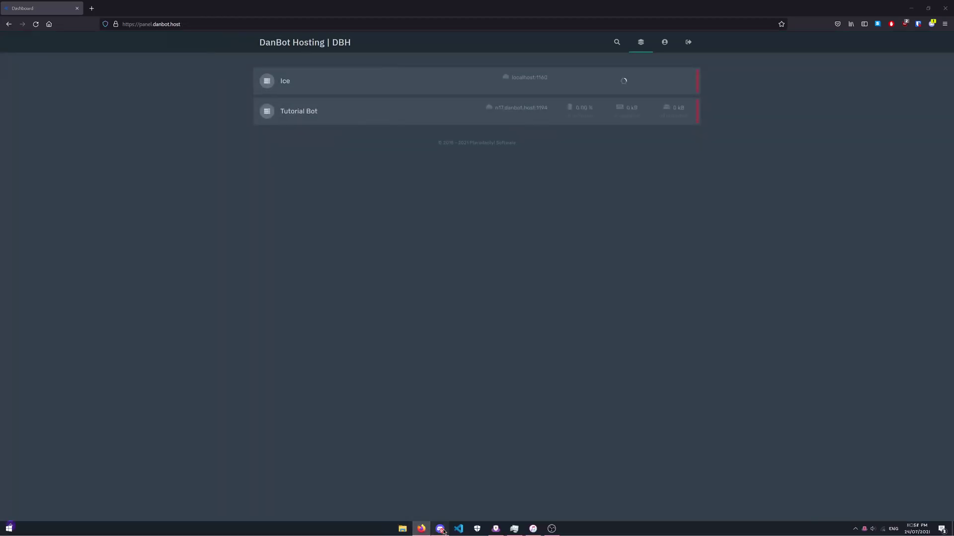
left_click(421, 528)
Check Node 17 in #node-status, then copy Tutorial Bot's address and open its file manager
left_click(83, 418)
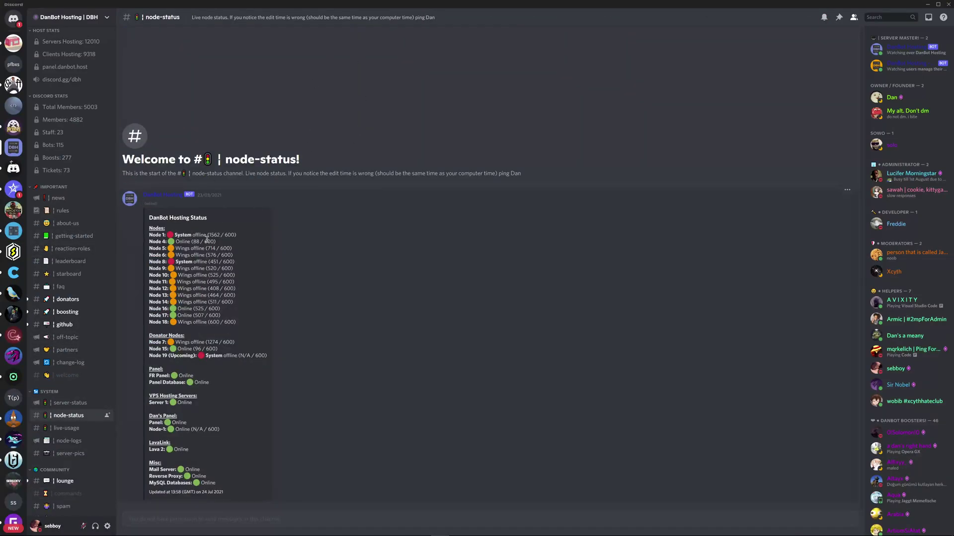
left_click_drag(250, 322, 318, 244)
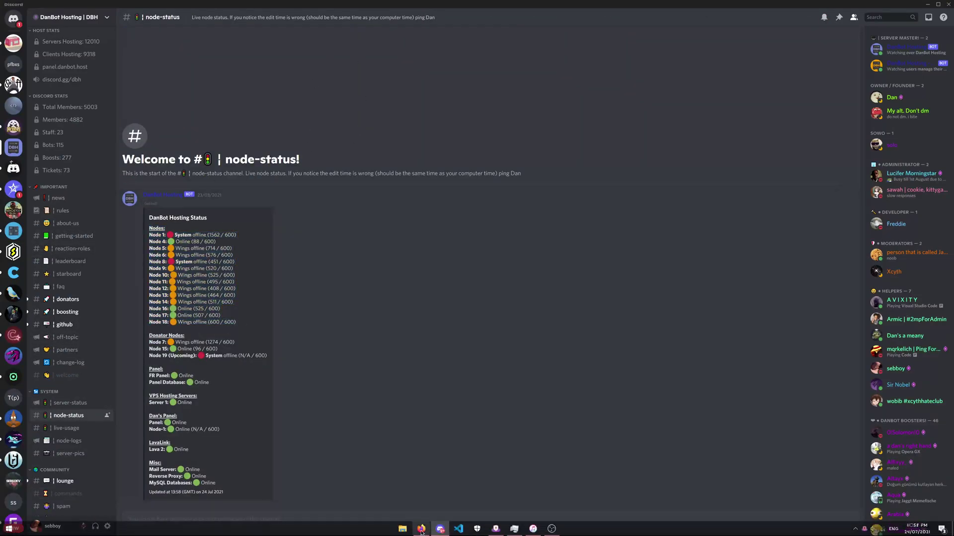
left_click(421, 528)
left_click(326, 112)
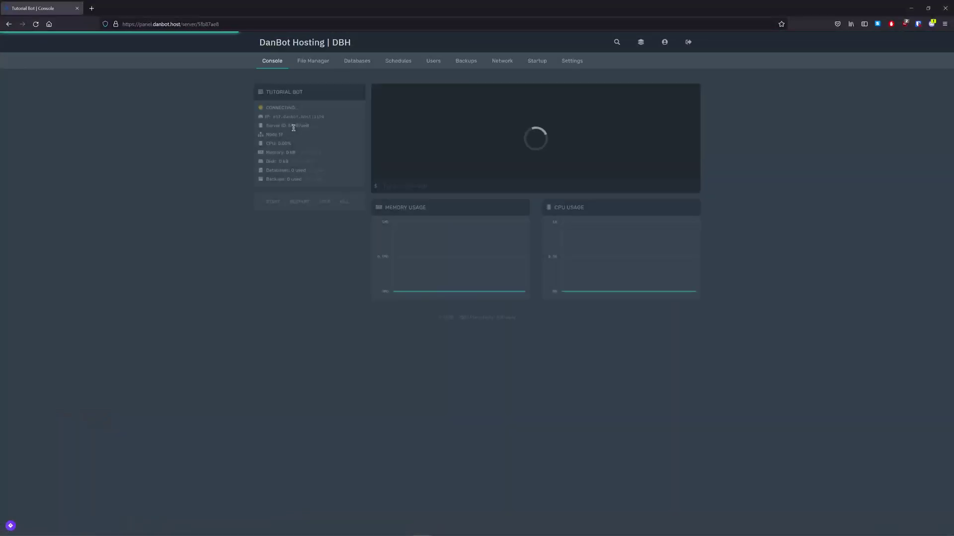
left_click(273, 117)
mouse_move(466, 532)
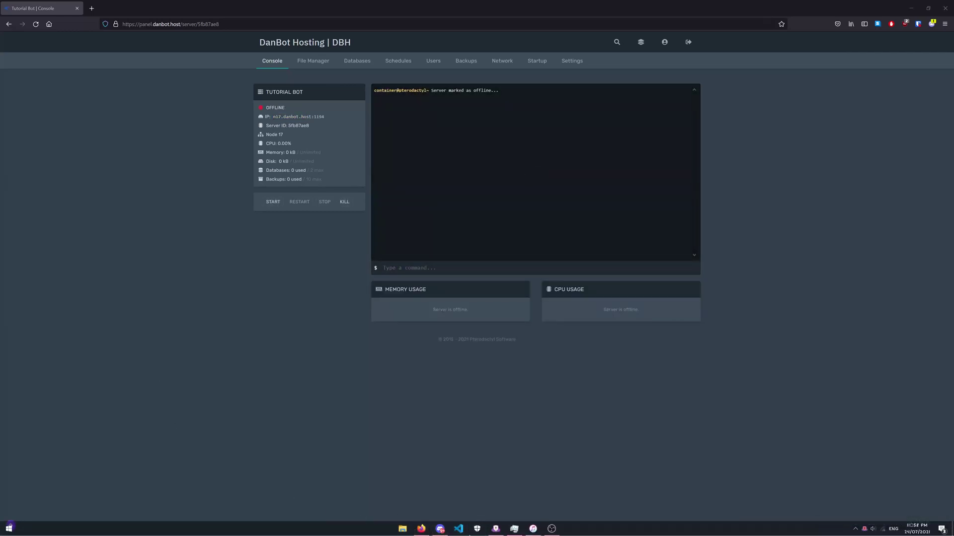
left_click(318, 68)
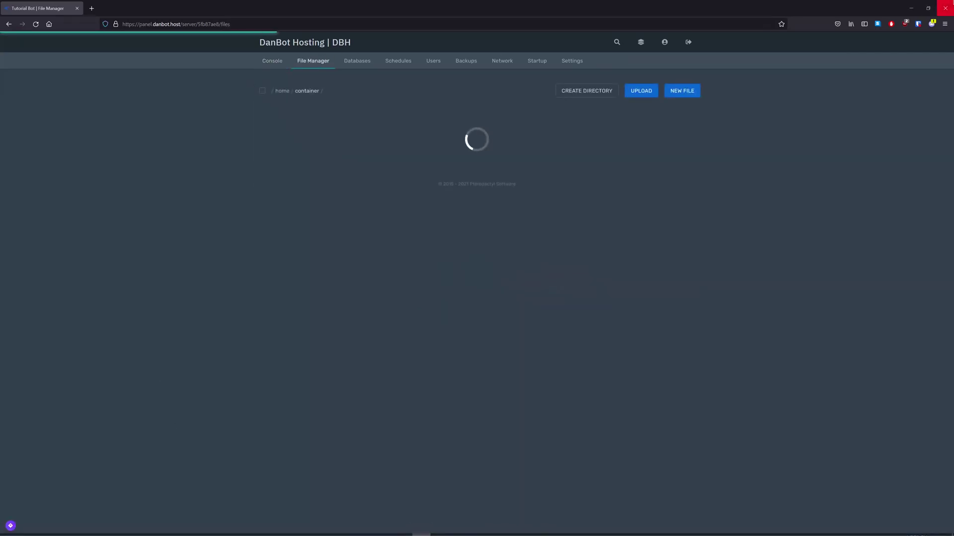
left_click(912, 7)
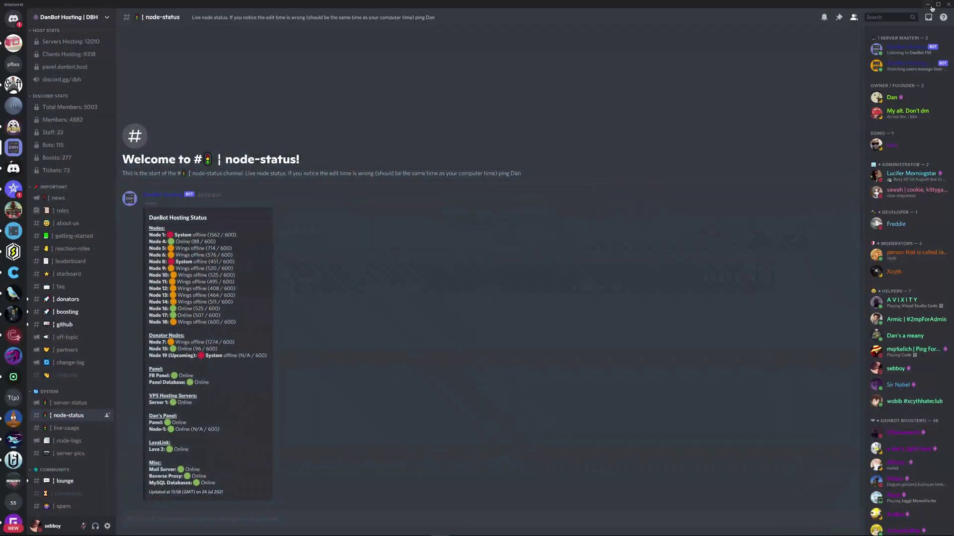
Open the yt bot folder maximised and start zipping all six items, then cancel it
left_click(929, 5)
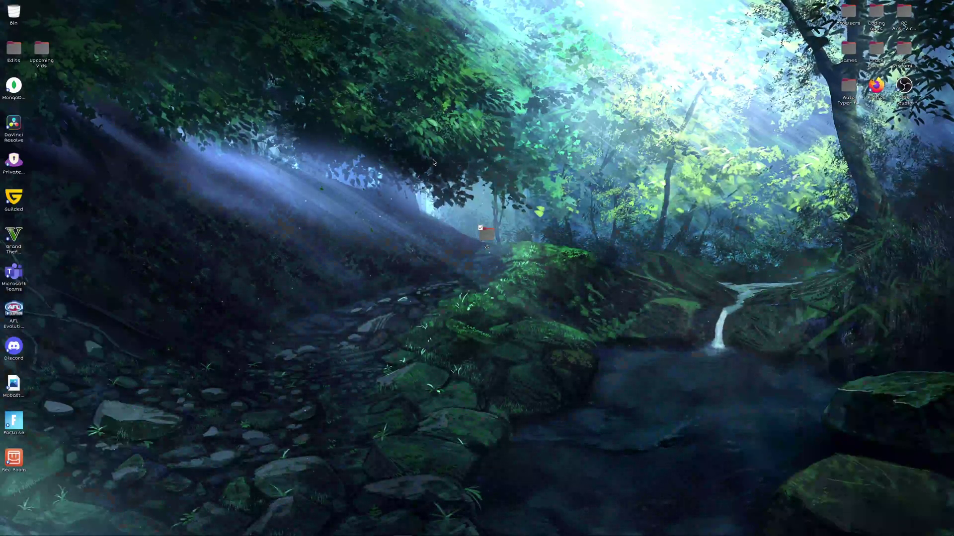
double_click(486, 234)
key("super+Up")
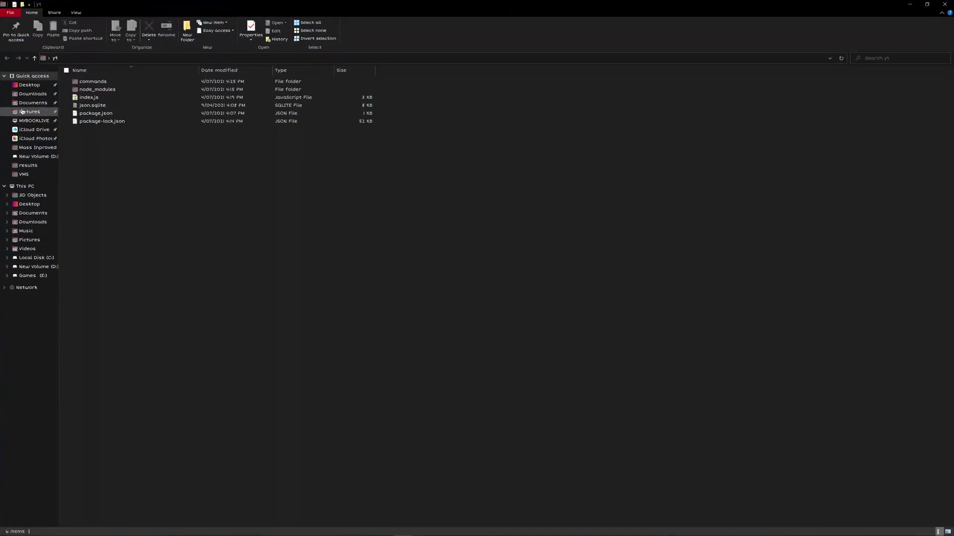
left_click_drag(123, 164, 101, 76)
left_click(149, 215)
left_click_drag(162, 210, 139, 80)
right_click(140, 105)
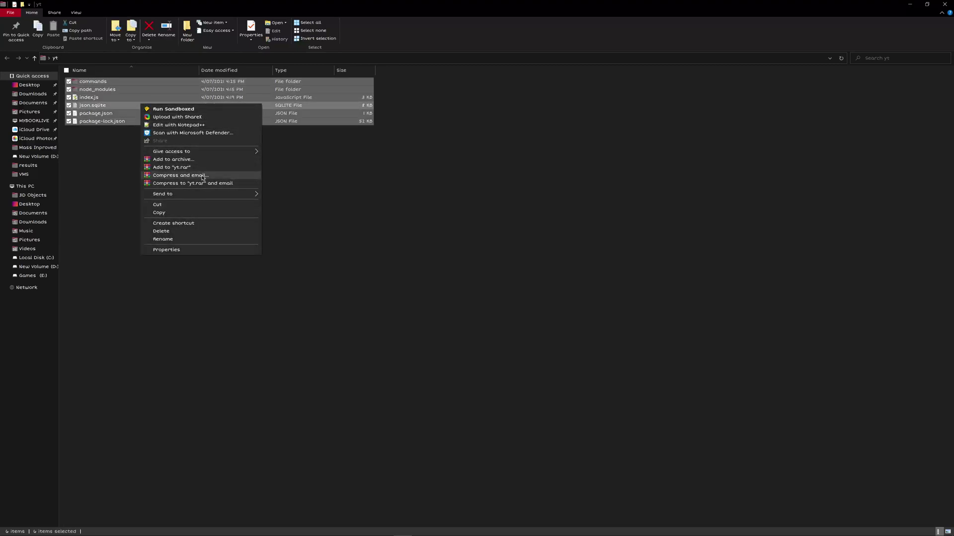
left_click(174, 158)
left_click(449, 262)
left_click(483, 337)
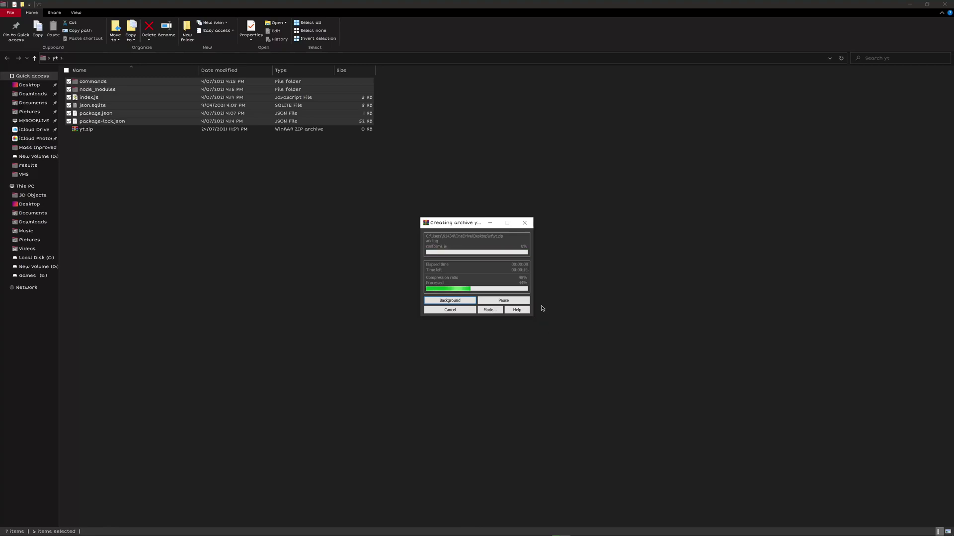
left_click(454, 310)
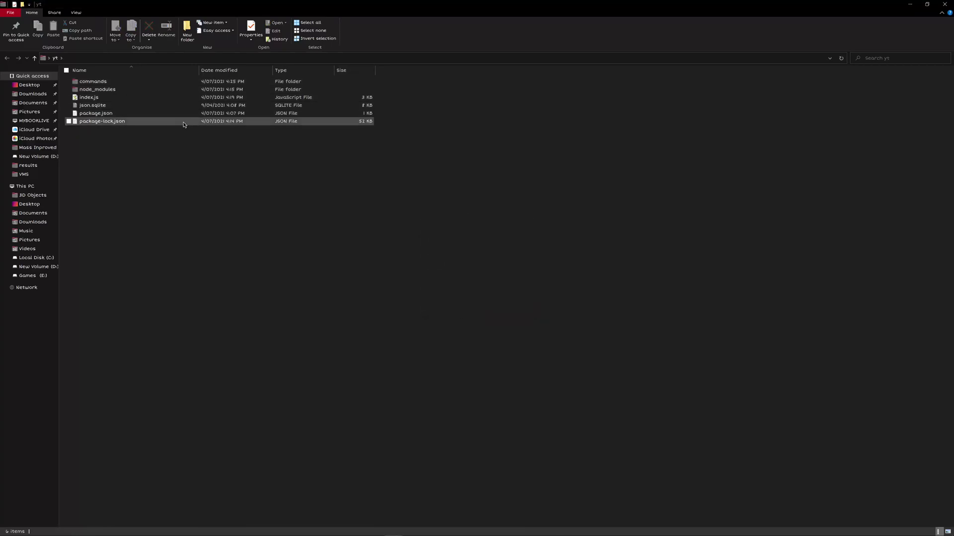
Delete node_modules and add the remaining five items to yt.rar
left_click_drag(180, 134, 141, 99)
left_click(128, 89)
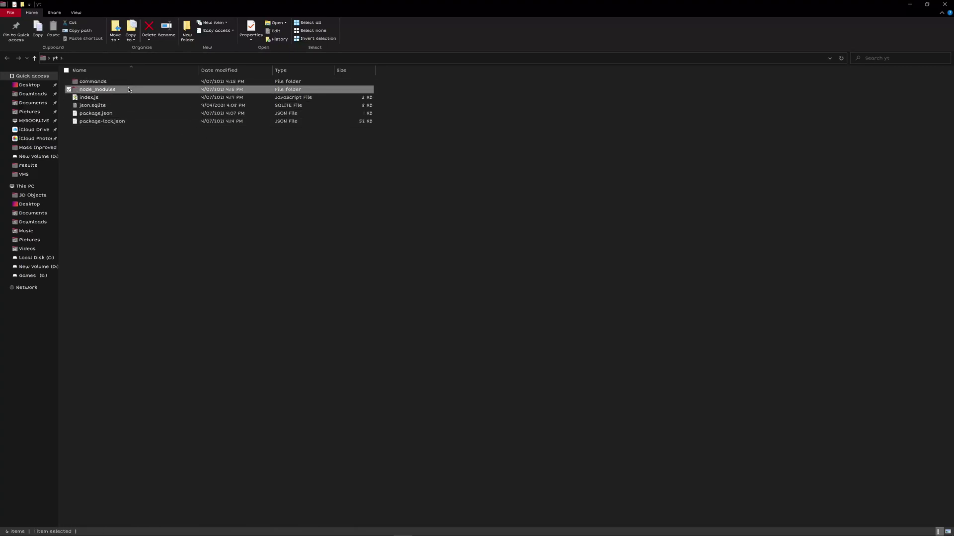
key("Delete")
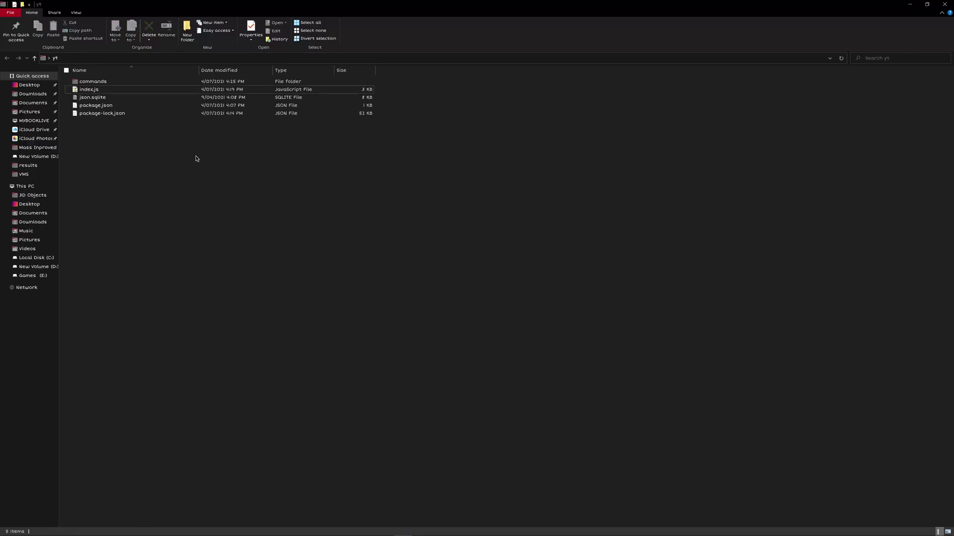
left_click_drag(304, 170, 168, 69)
right_click(164, 99)
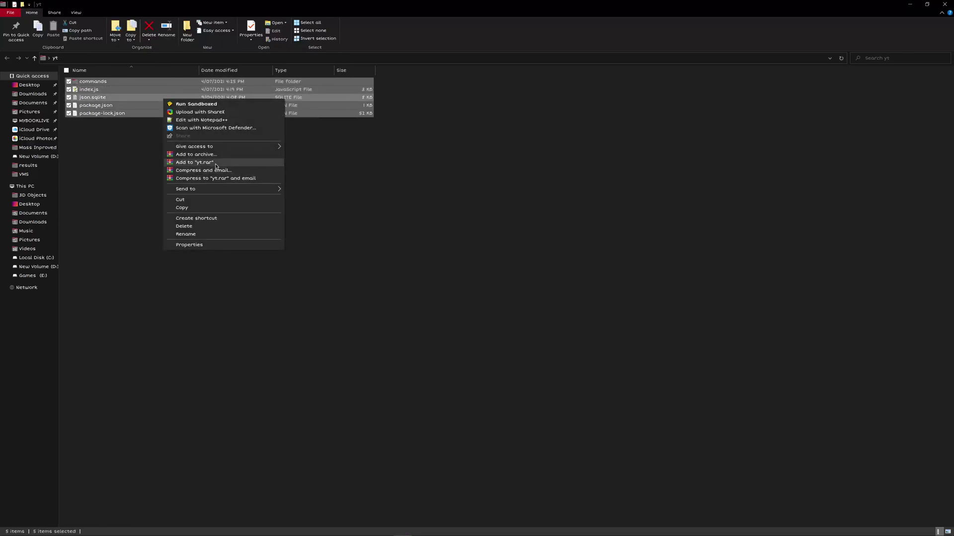
left_click(216, 164)
left_click(134, 139)
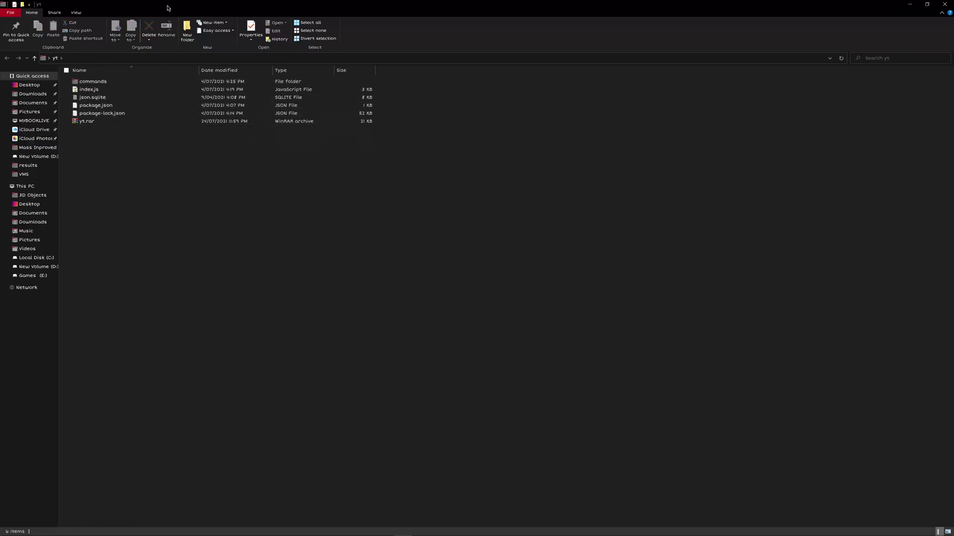
left_click_drag(168, 7, 546, 79)
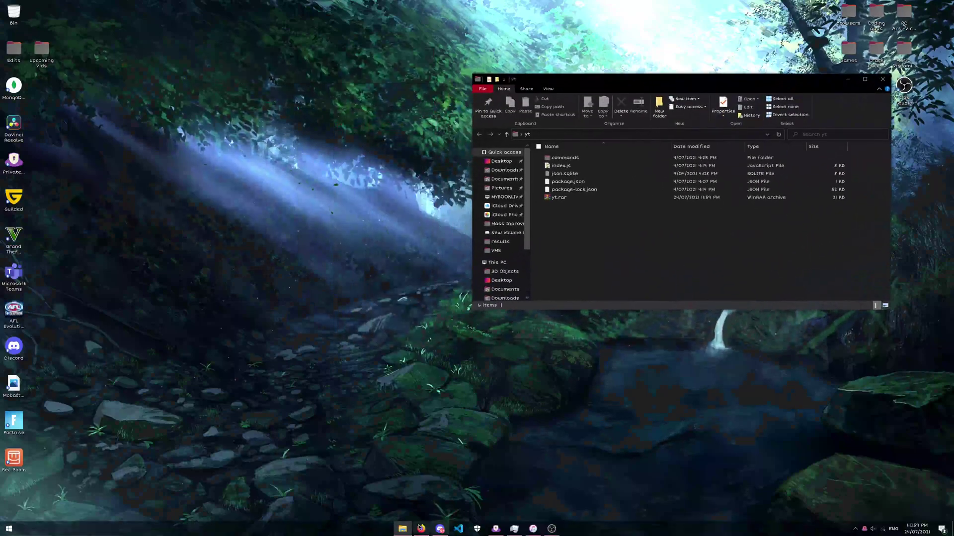
Drag yt.rar from the yt folder into Tutorial Bot's file manager to upload it
left_click(421, 528)
left_click(402, 529)
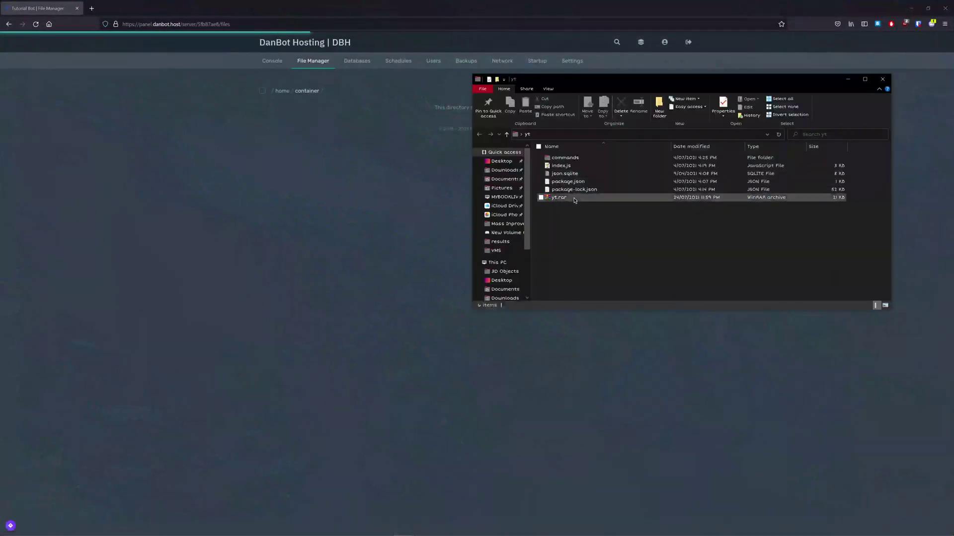
left_click_drag(575, 199, 425, 237)
left_click(848, 79)
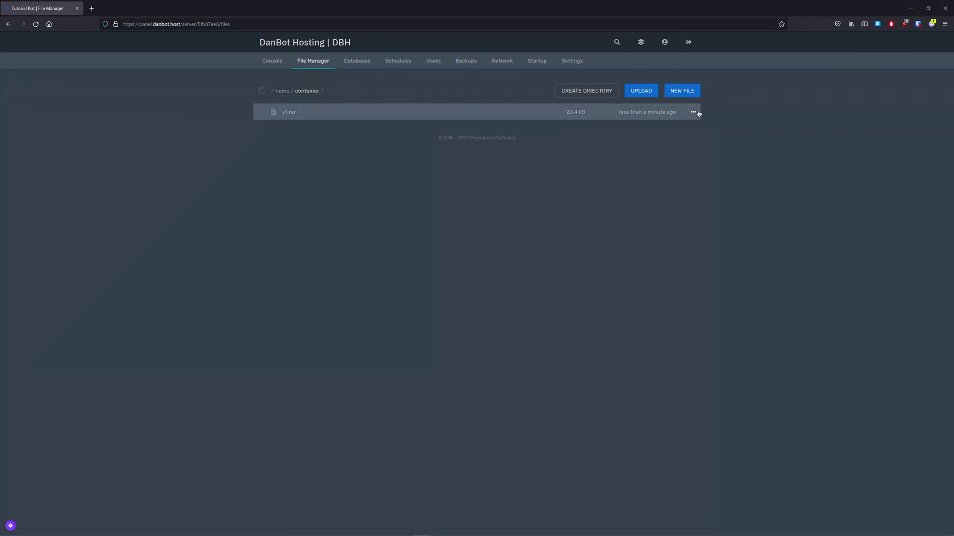
Unarchive yt.rar on the server, then delete the archive
left_click(693, 112)
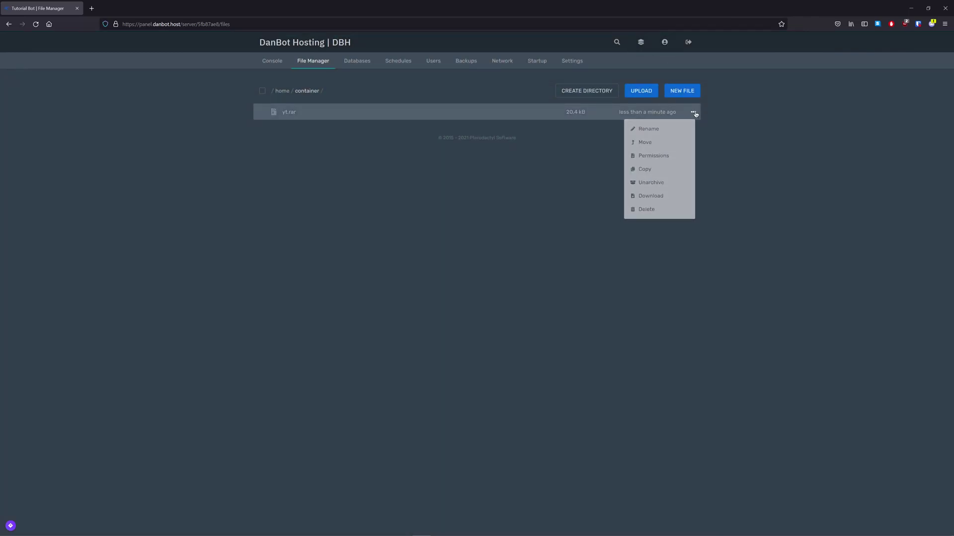
left_click(648, 183)
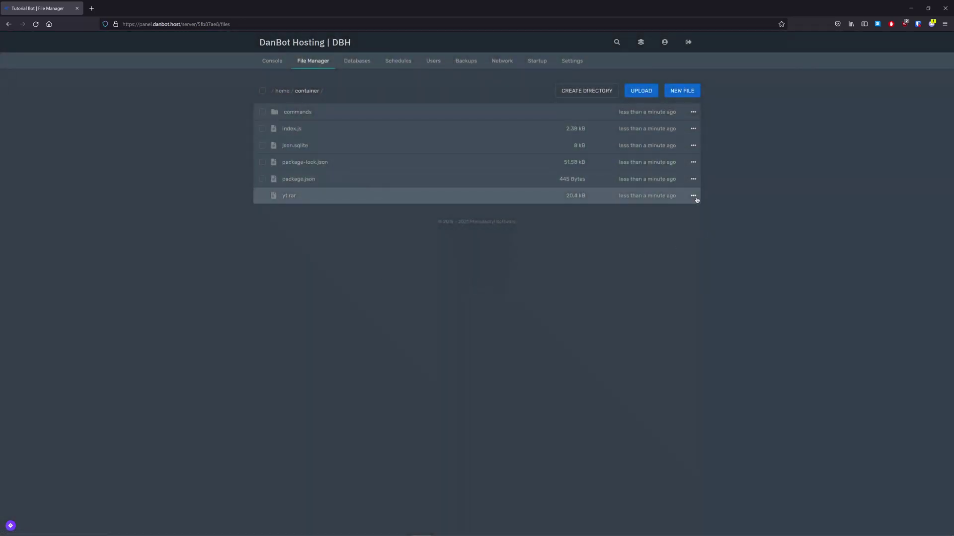
left_click(693, 196)
left_click(658, 292)
left_click(668, 184)
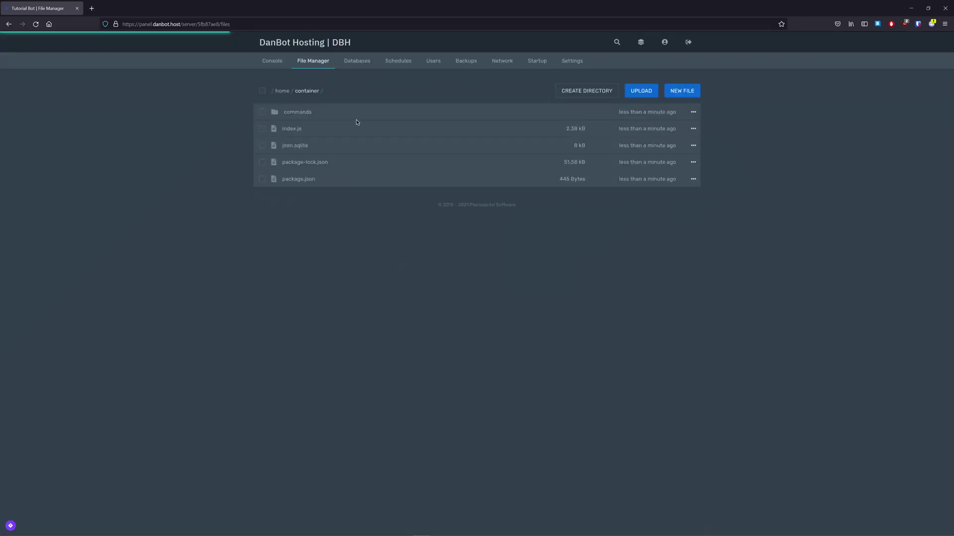
Set Tutorial Bot's Main Index startup field to index.js and go to the console
left_click(537, 61)
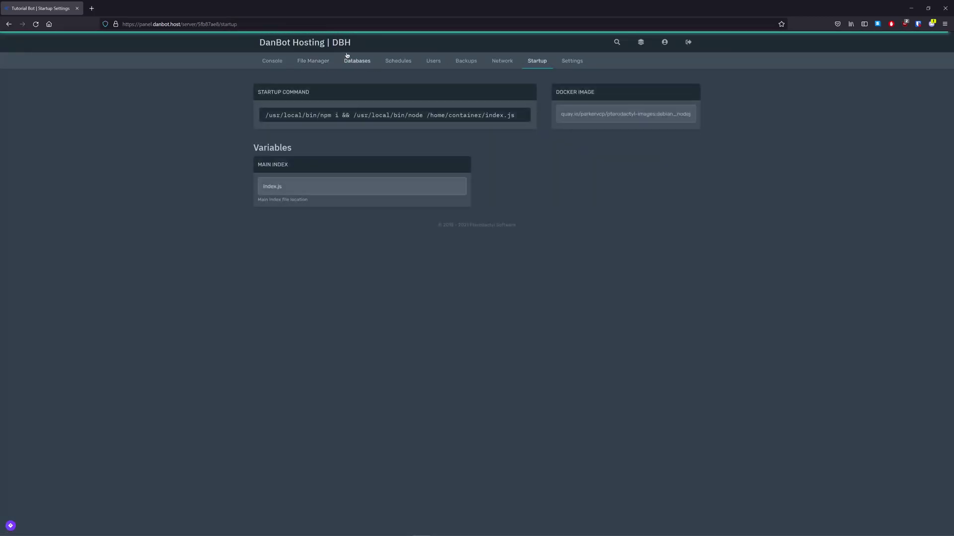
left_click(326, 64)
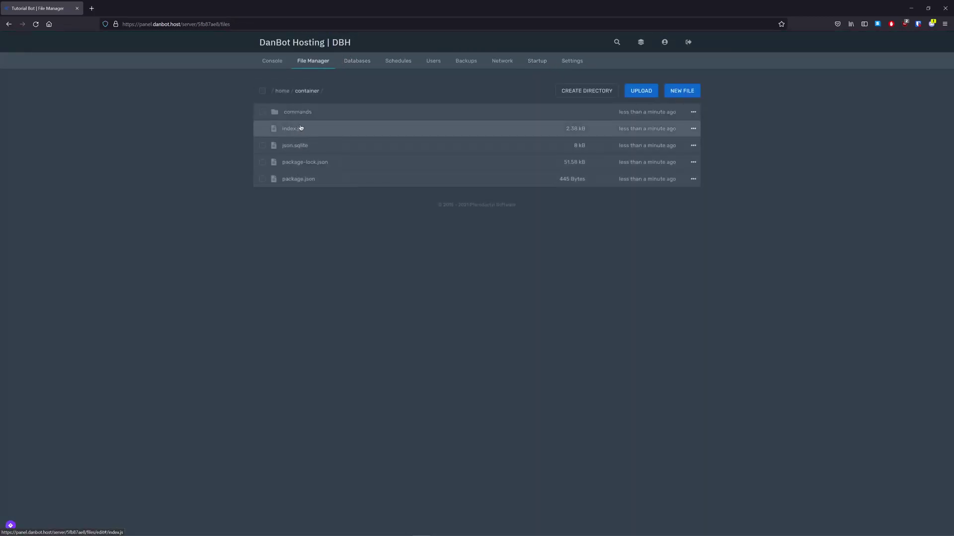
left_click(533, 61)
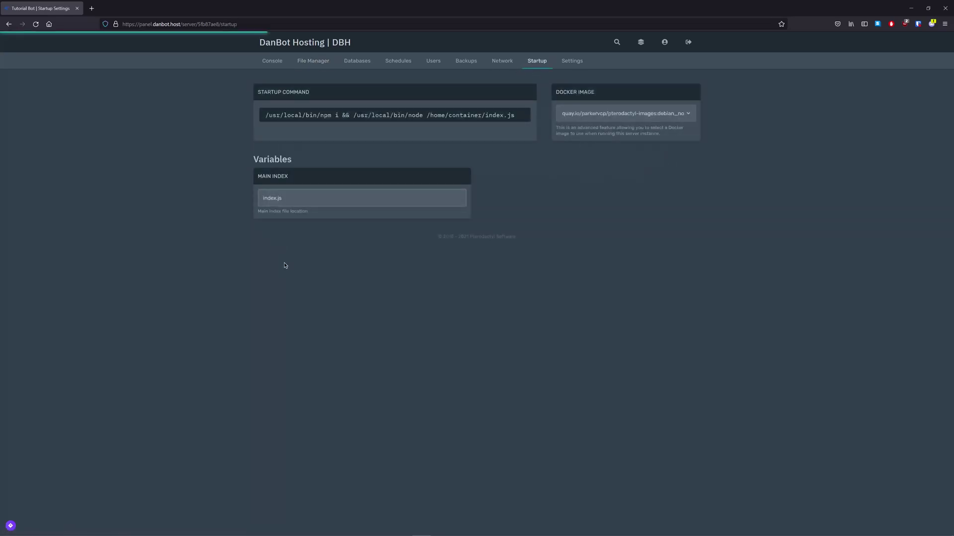
left_click(296, 202)
key("BackSpace")
key("BackSpace")
key("BackSpace")
key("BackSpace")
type("server,h")
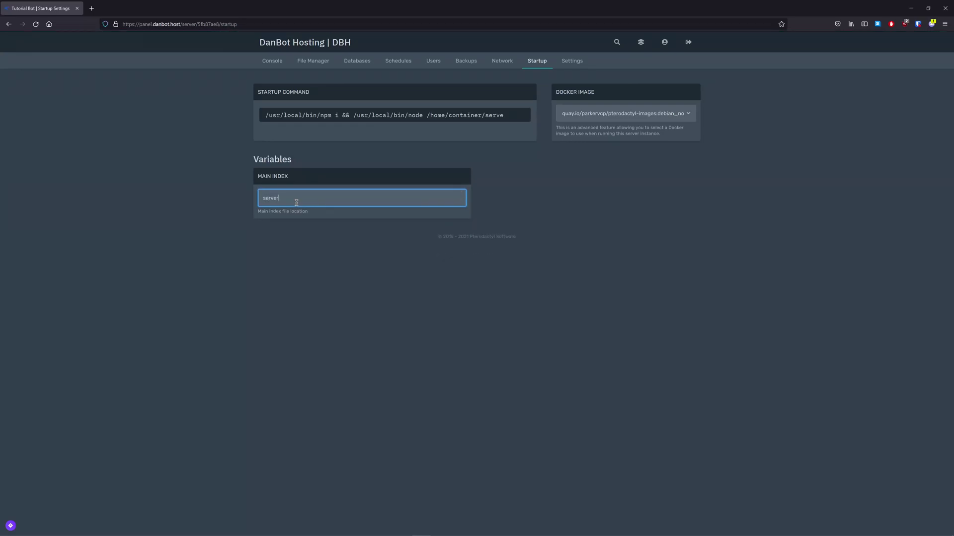
key("ctrl+a")
key("BackSpace")
type("index.js")
left_click(273, 62)
Start the Tutorial Bot server, watch it crash-loop, then stop it and return to Discord
left_click(273, 201)
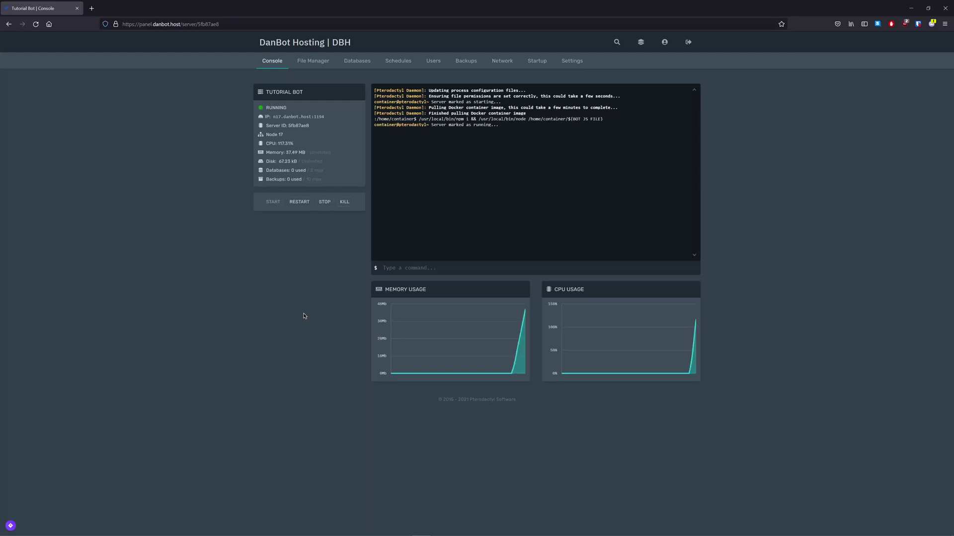
left_click_drag(350, 3, 432, 37)
left_click(627, 40)
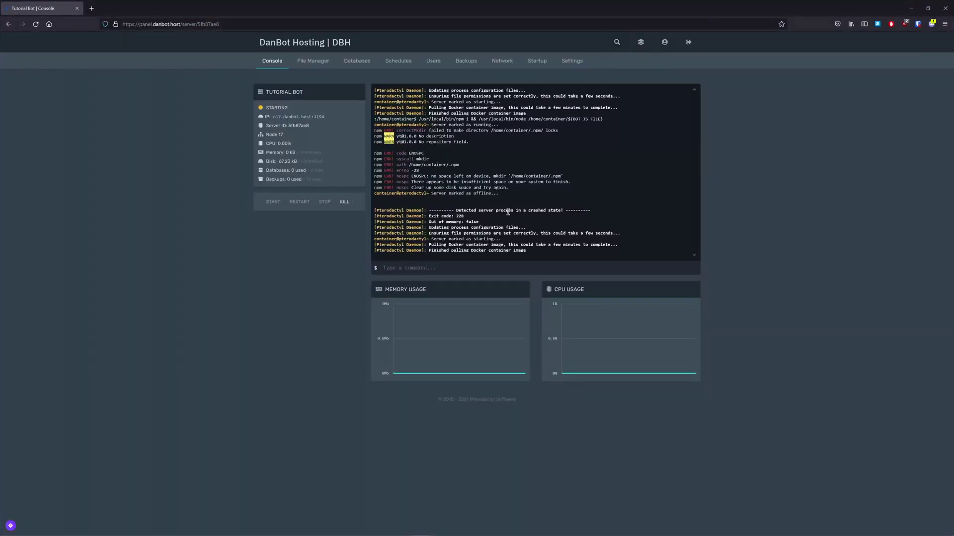
left_click(345, 202)
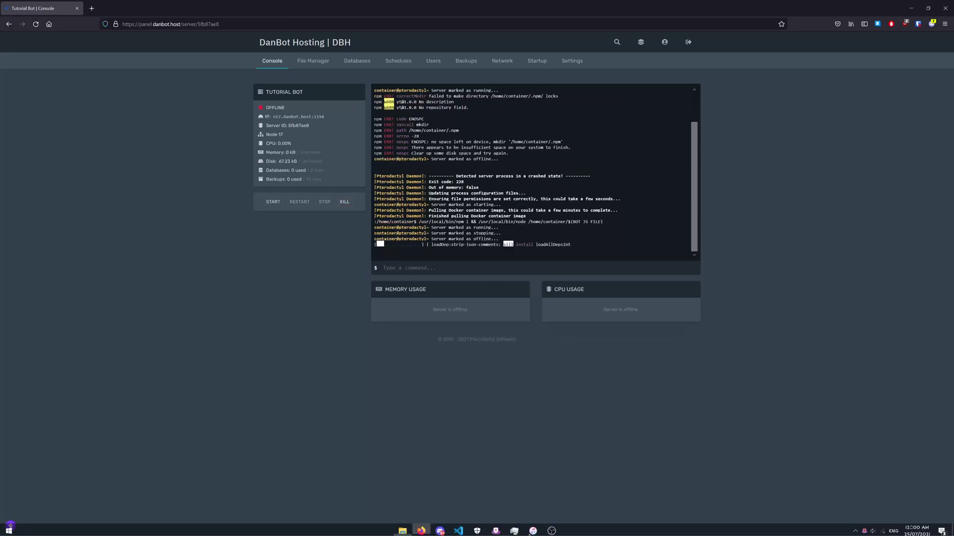
left_click(458, 529)
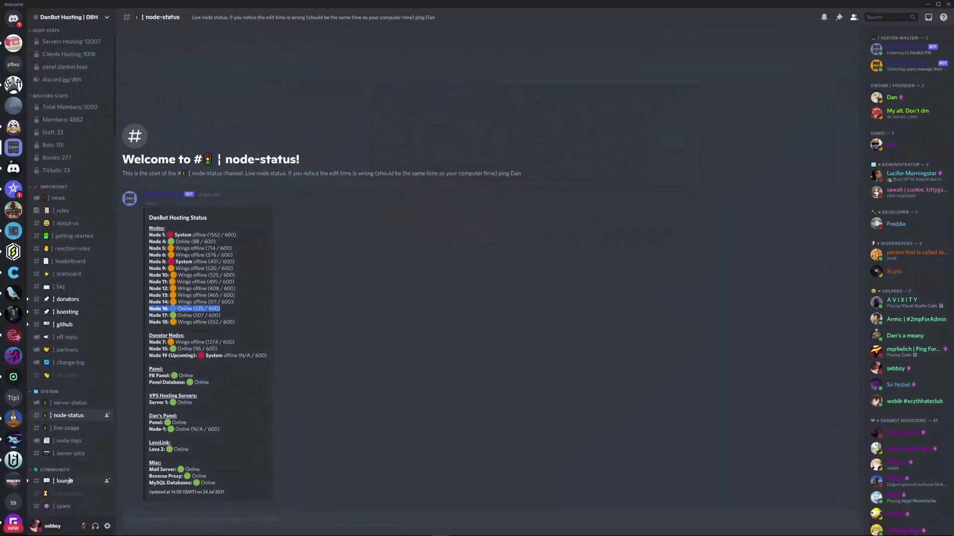
Send 'DBH!server create nodejs' in #commands to get a new 'change me!' server
left_click(66, 494)
type("DBH!server create nodejs")
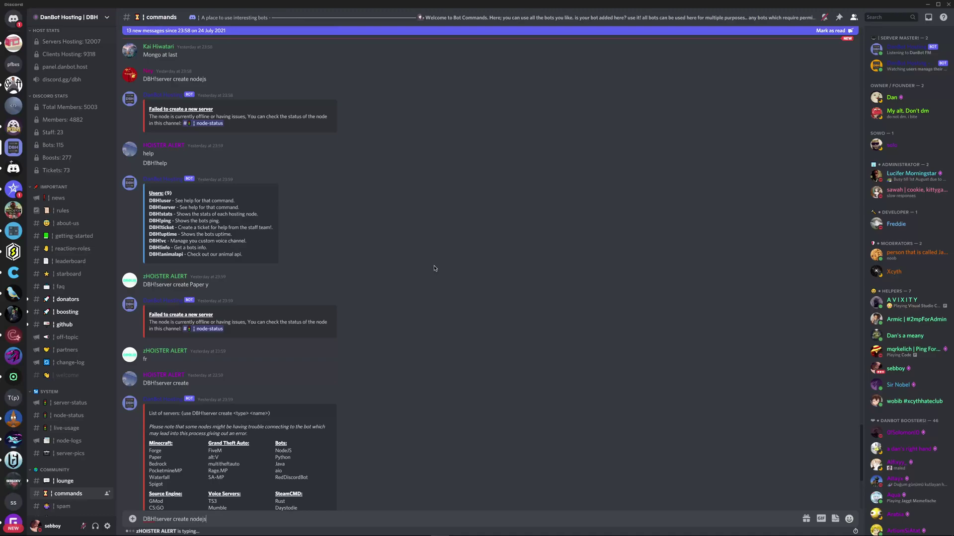
key("Return")
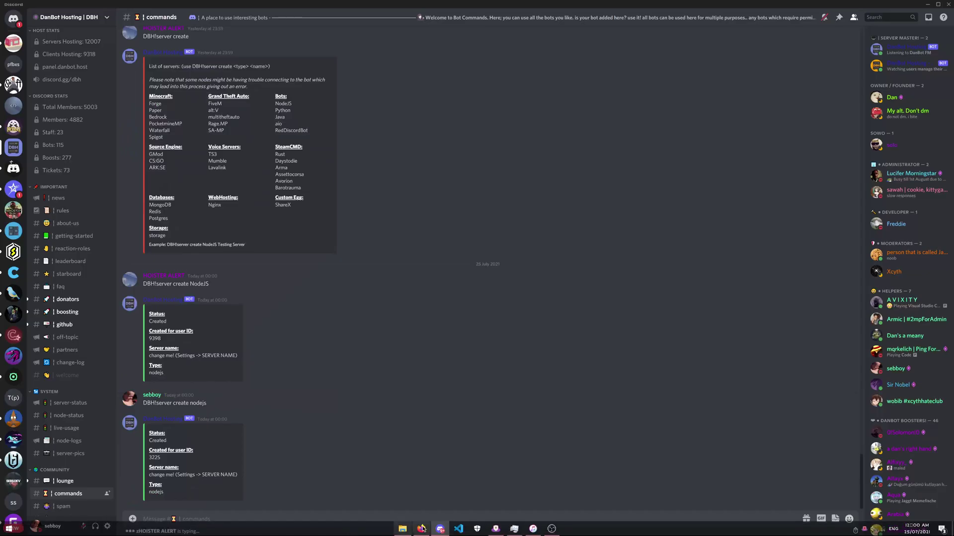
left_click(412, 528)
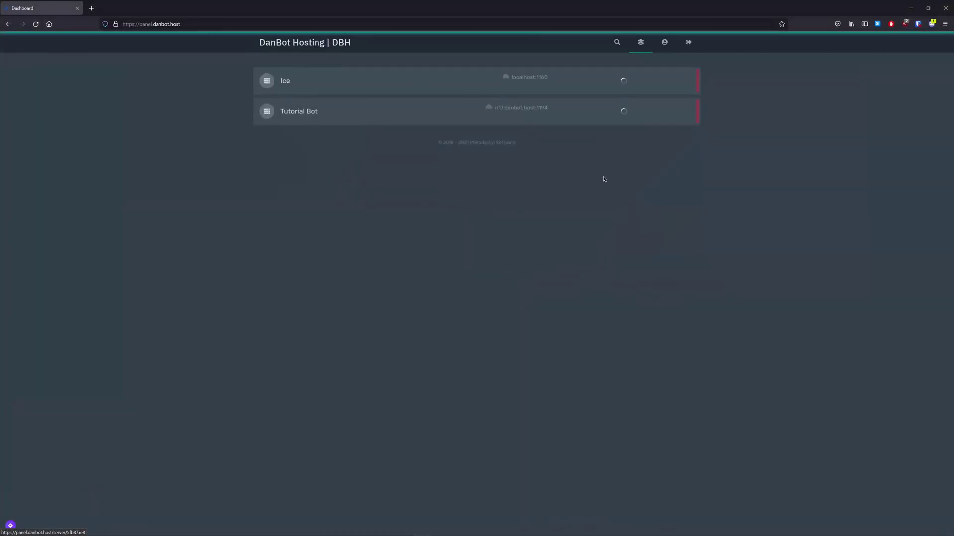
Open the 'change me!' server's console, then check node loads in #node-status and #live-usage
left_click(535, 143)
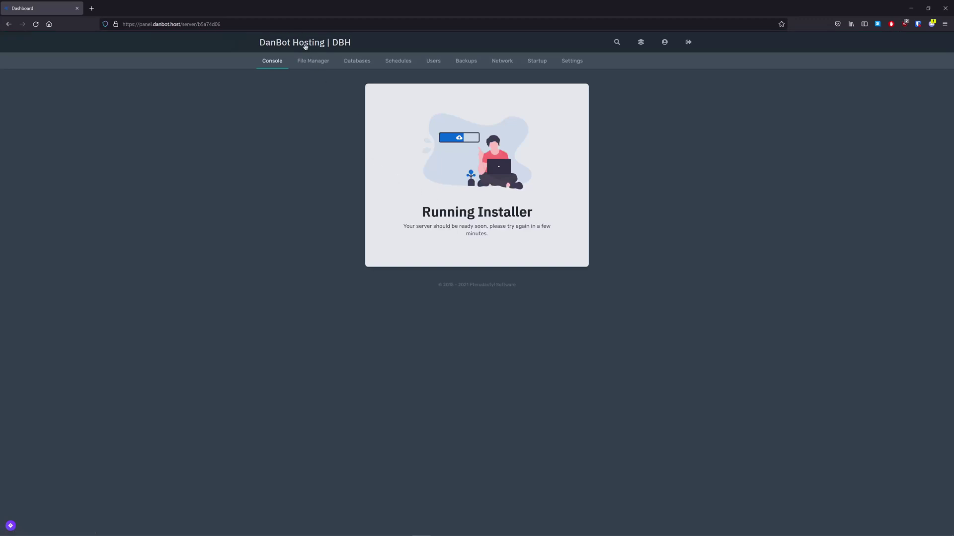
left_click(601, 154)
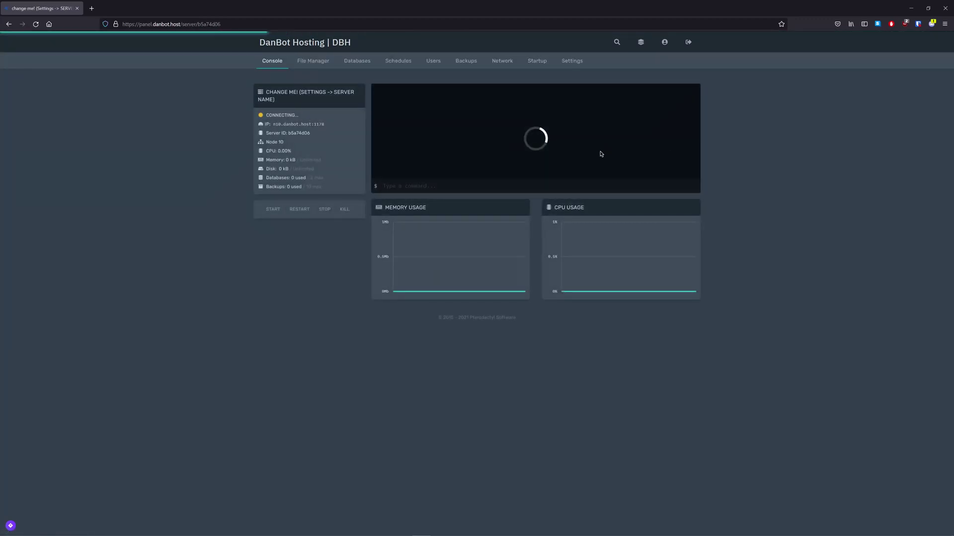
left_click(494, 529)
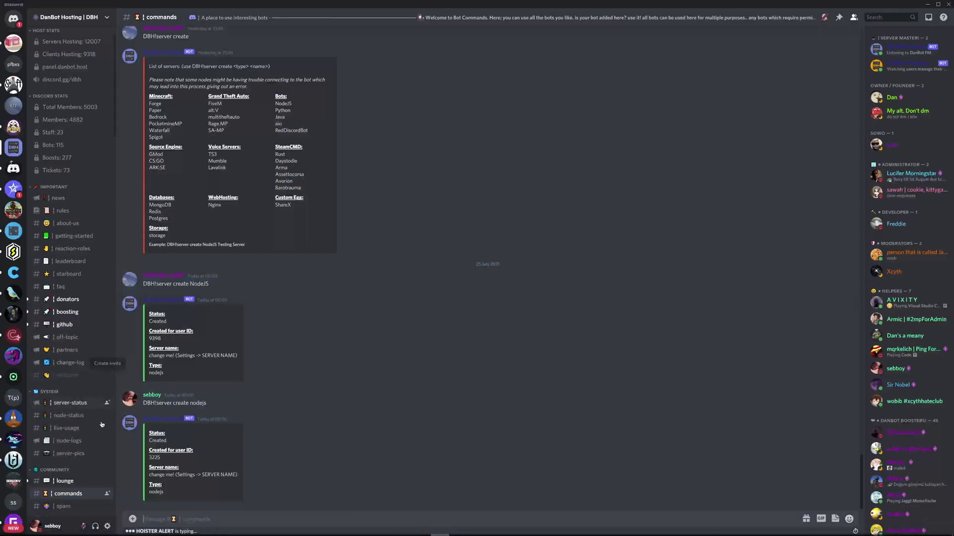
left_click(69, 415)
left_click(67, 428)
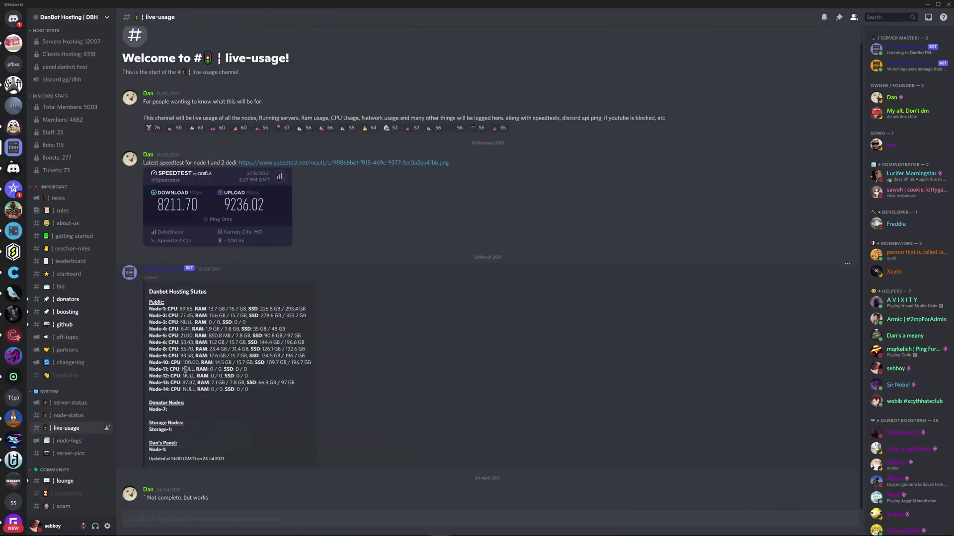
Note Node-10's usage, then open the new server's File Manager and cancel an upload
left_click_drag(171, 366, 358, 358)
left_click(358, 357)
left_click(421, 529)
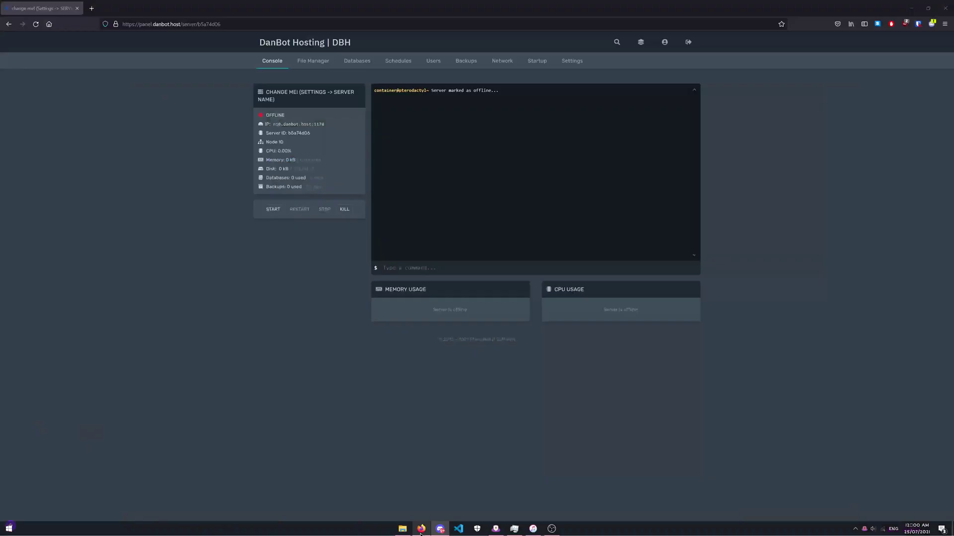
left_click(313, 61)
left_click(641, 91)
left_click(627, 292)
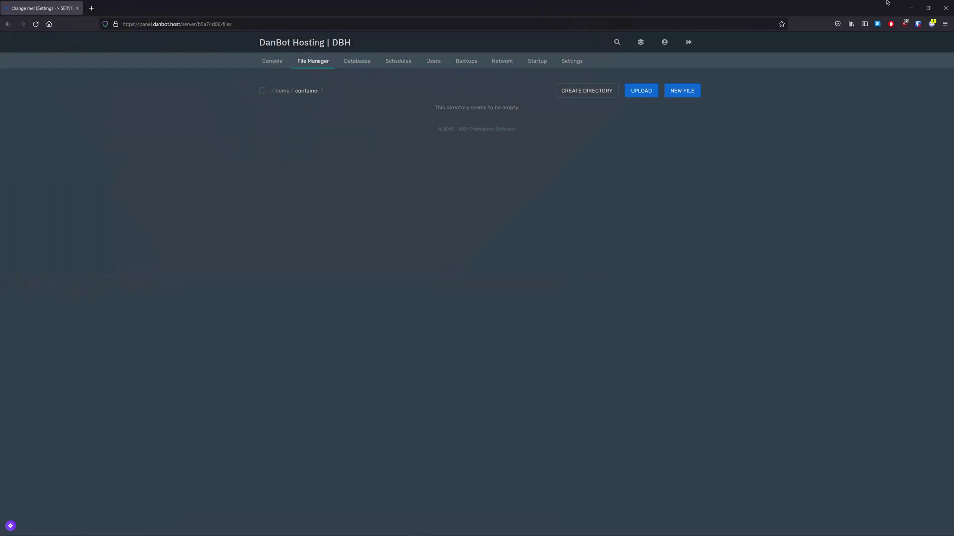
Drag yt.rar from Explorer into the server's files and try unarchiving it, which errors
left_click(904, 4)
left_click(926, 4)
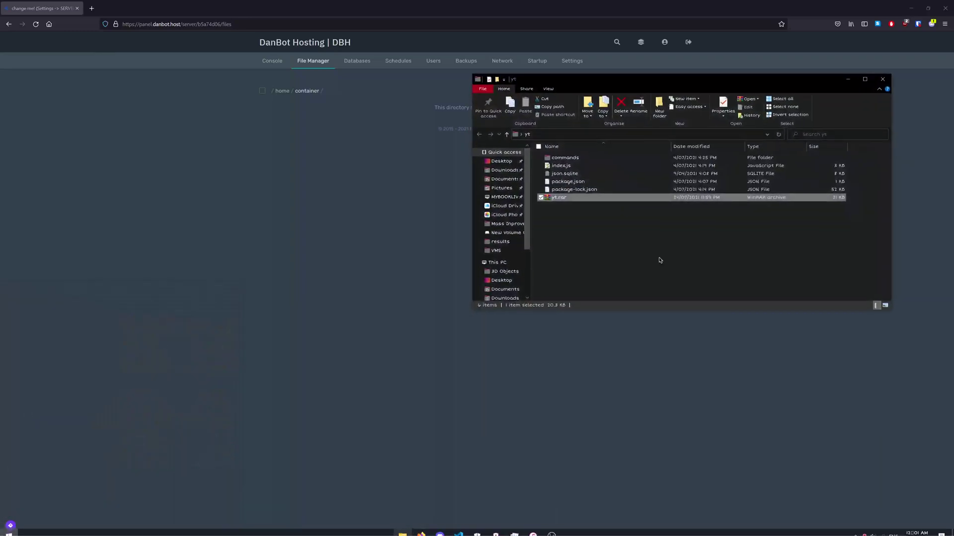
left_click_drag(616, 202, 426, 184)
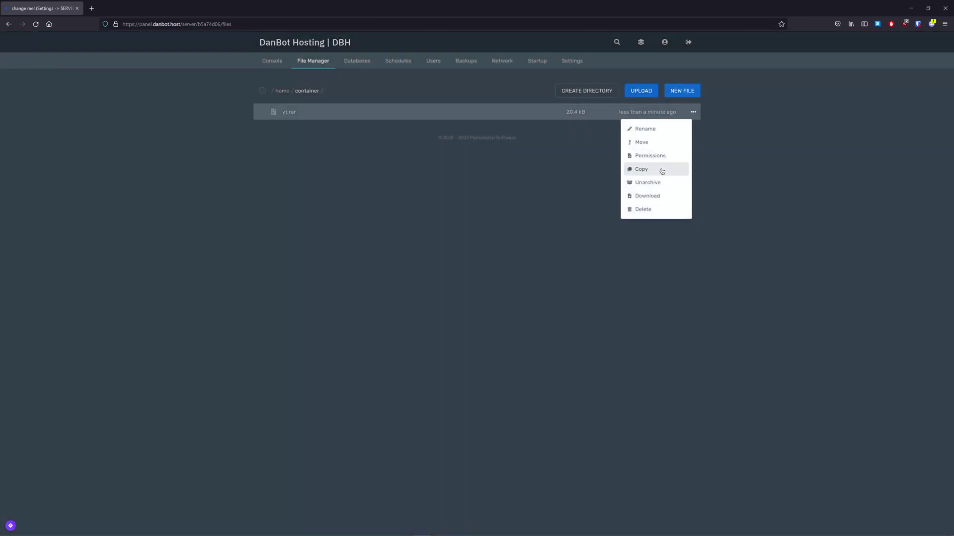
left_click(657, 183)
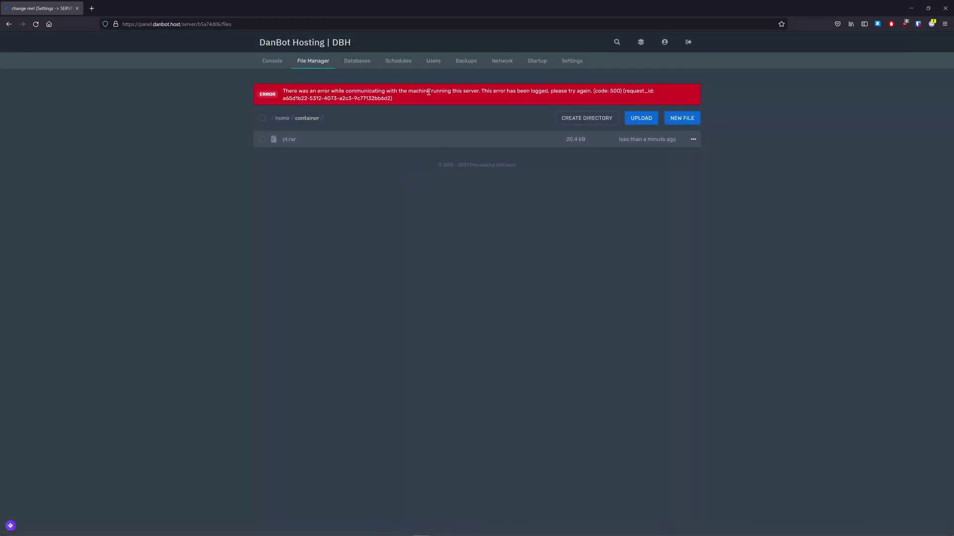
left_click_drag(428, 92, 554, 92)
left_click(505, 93)
Open the Tutorial Bot server and copy its ID 5fb87ae8 from the address bar
left_click(319, 43)
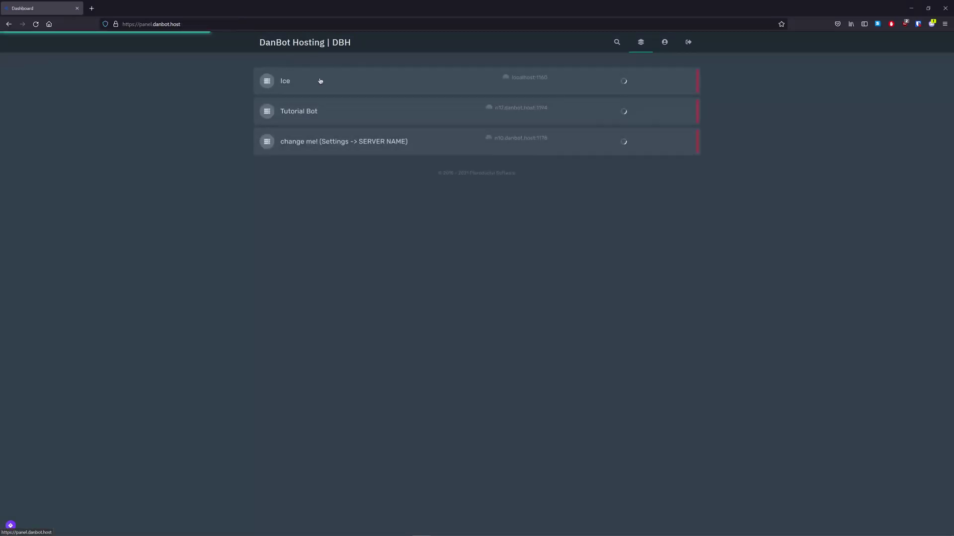
left_click(332, 117)
left_click(200, 24)
double_click(200, 23)
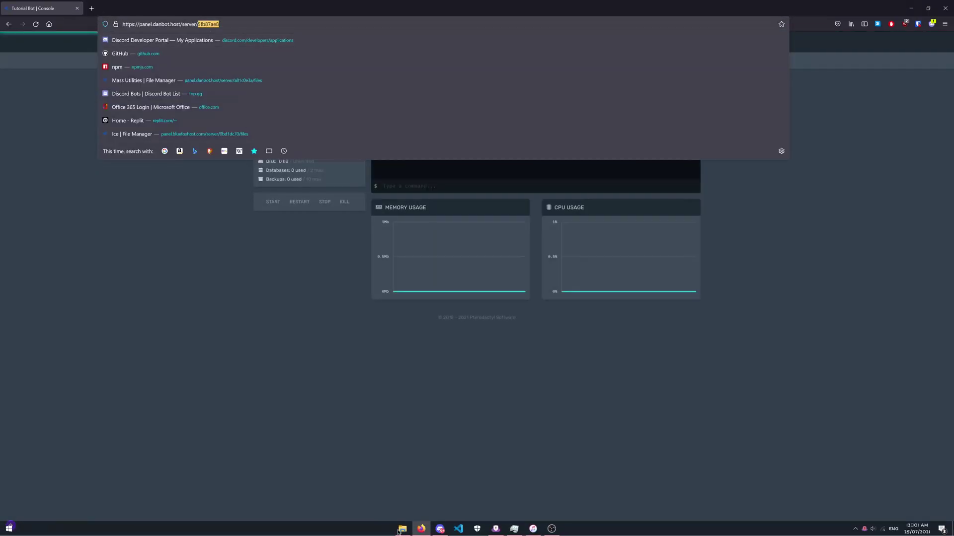
Send 'DBH!server delete 5fb87ae8' in #commands and confirm the deletion
left_click(440, 529)
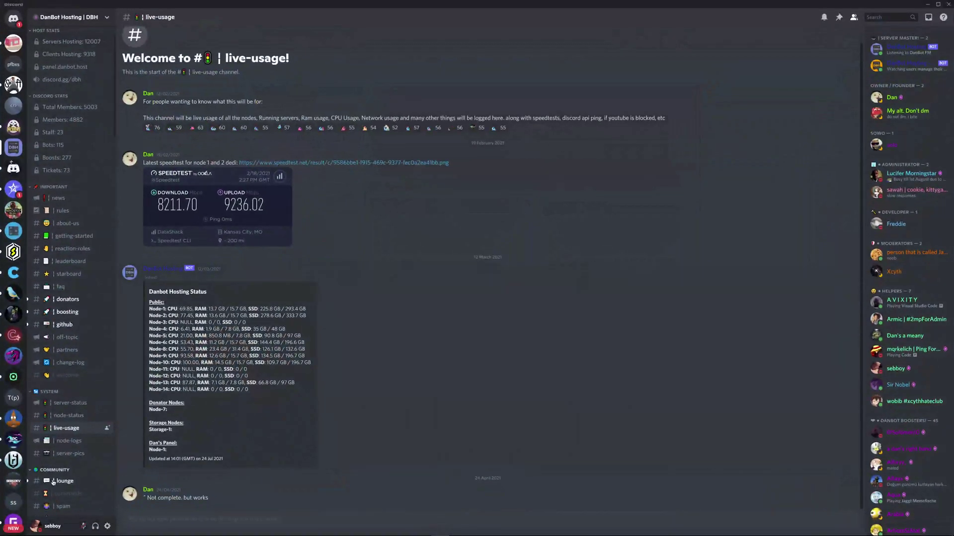
left_click(44, 496)
type("DBH!server delete 5fb87ae8")
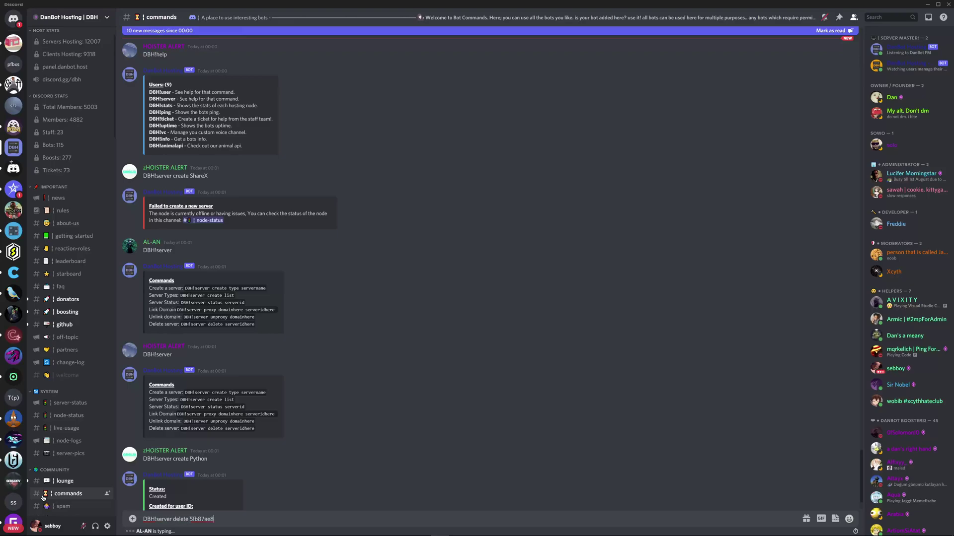
key("Return")
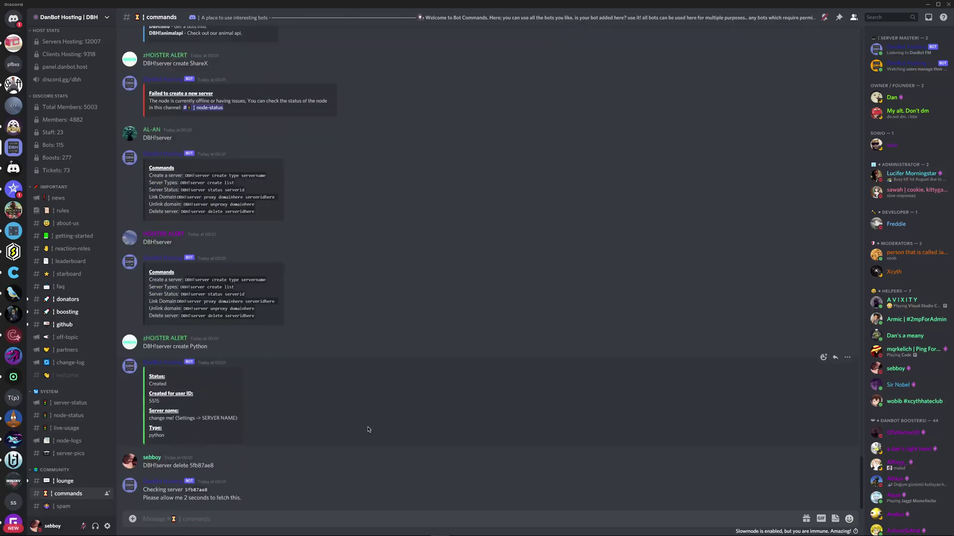
type("conf")
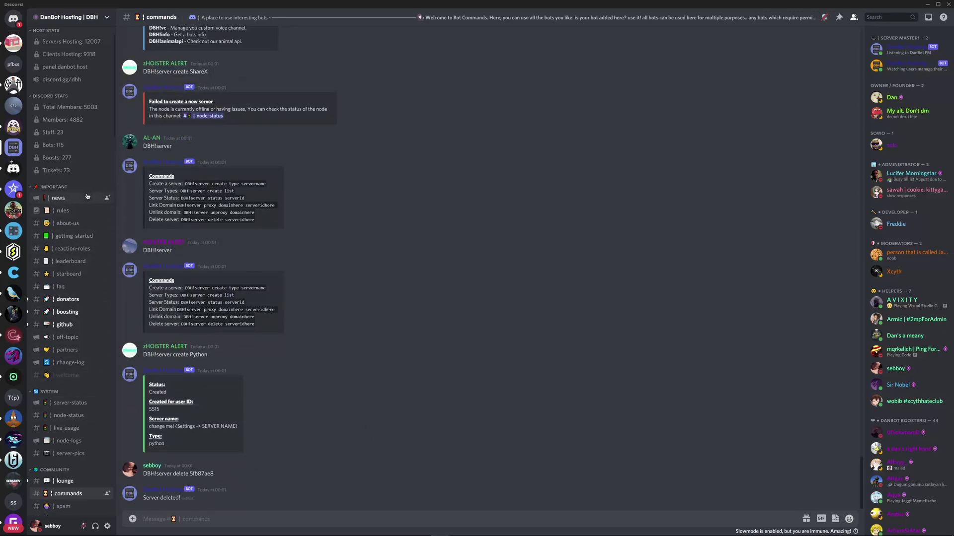
Read the deleted-servers list in Discord's #news channel
left_click(59, 198)
left_click_drag(222, 478, 144, 393)
left_click(262, 417)
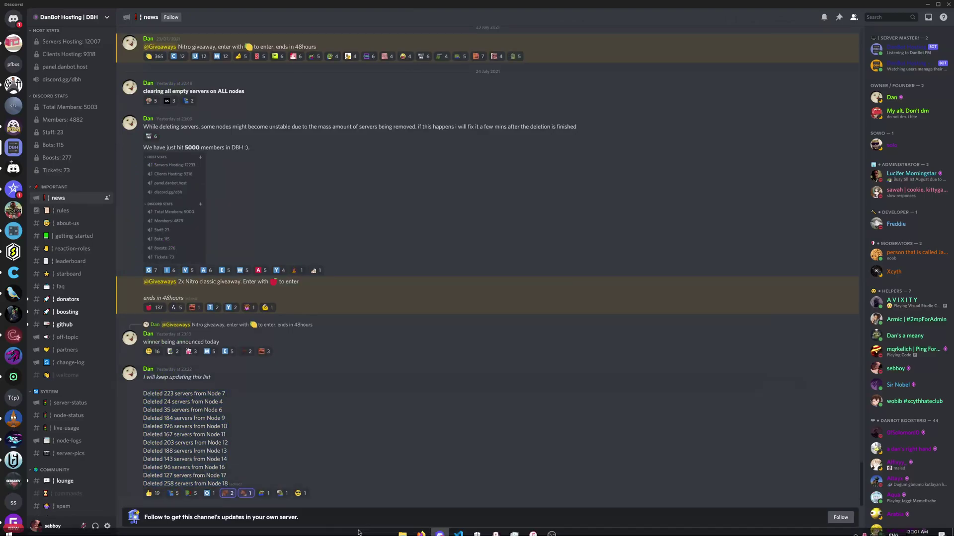
left_click(422, 530)
Retry unarchiving yt.rar in the new server's File Manager; it fails with error 500
left_click(302, 62)
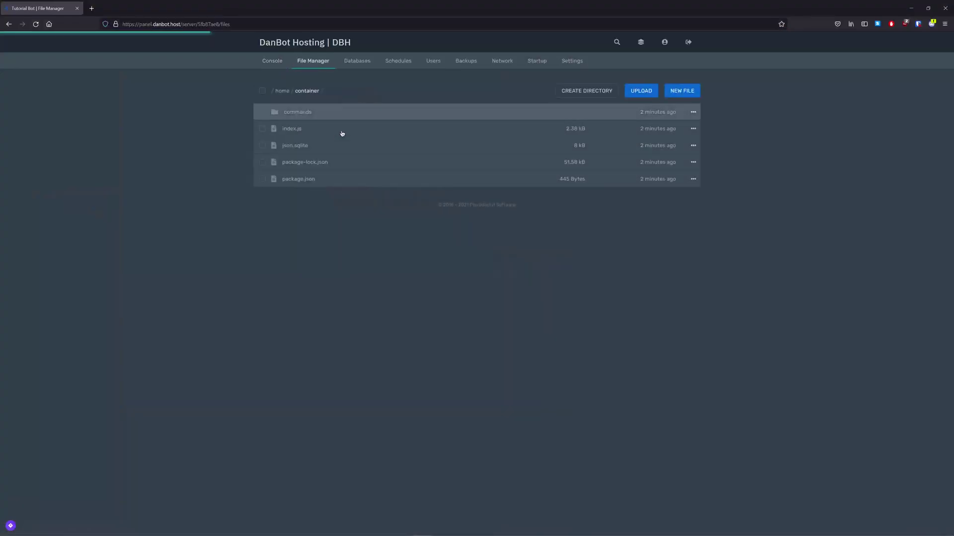
left_click(311, 42)
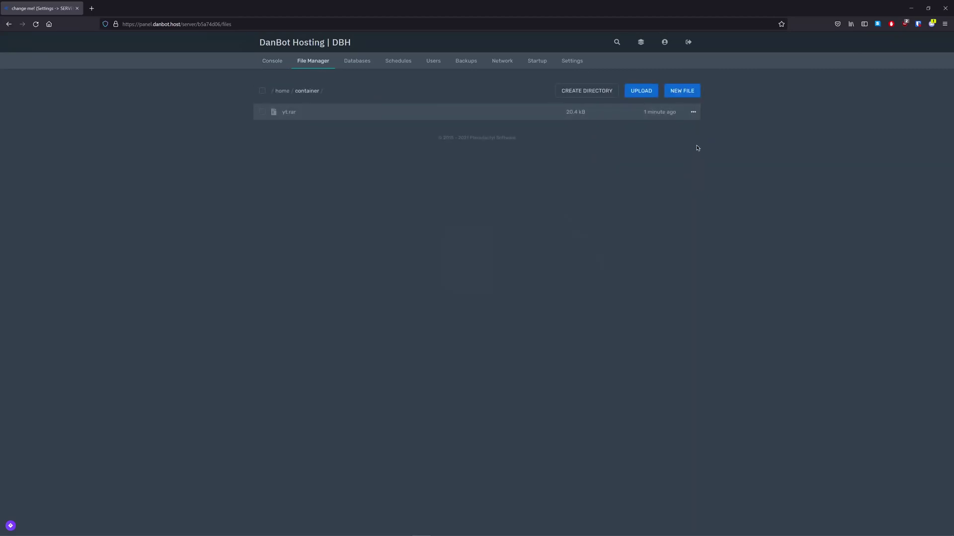
left_click(693, 112)
left_click(656, 180)
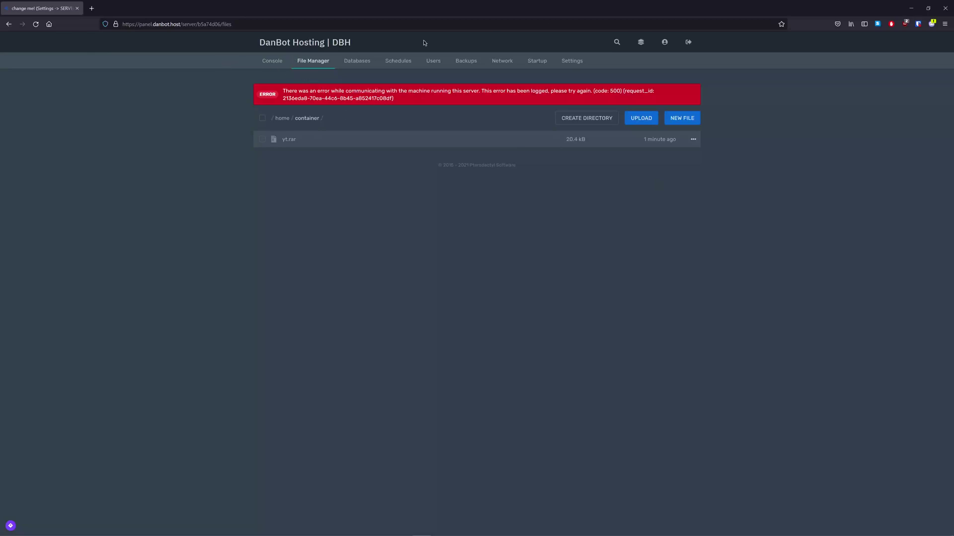
Reopen the server from the server list and select its ID in the address bar
left_click(300, 41)
left_click(353, 124)
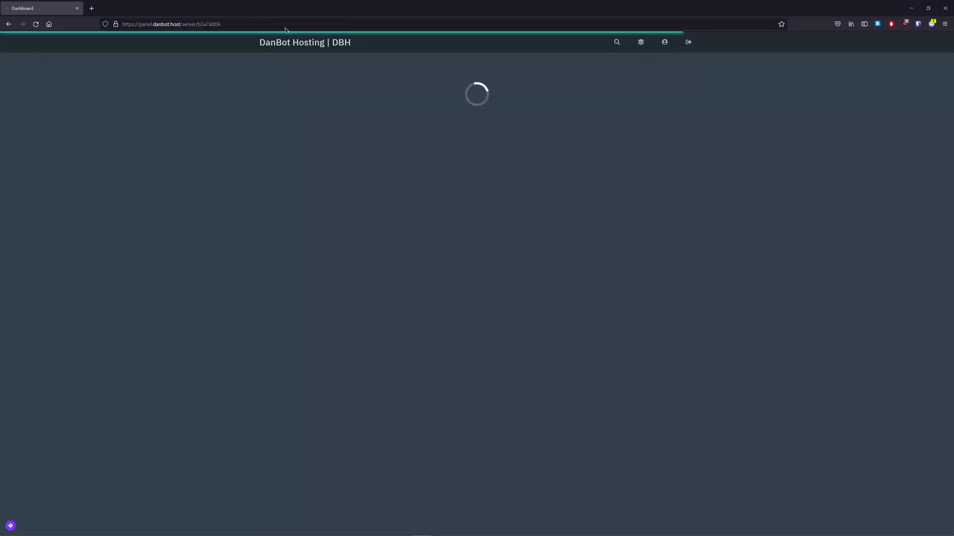
double_click(209, 24)
key("ctrl+c")
Delete server b5a74d06 with 'DBH!server delete' and 'confirm' in #commands
left_click(439, 528)
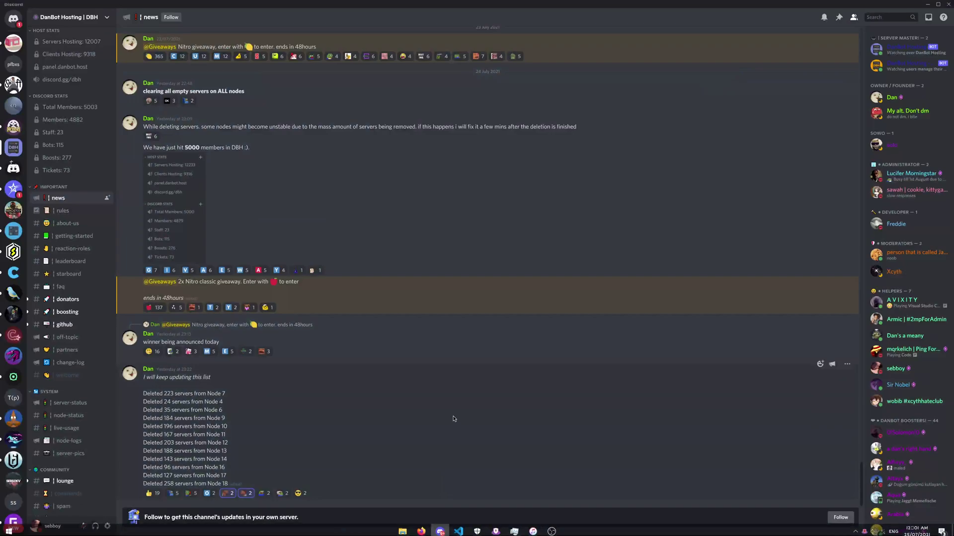
left_click(59, 493)
type("DBH")
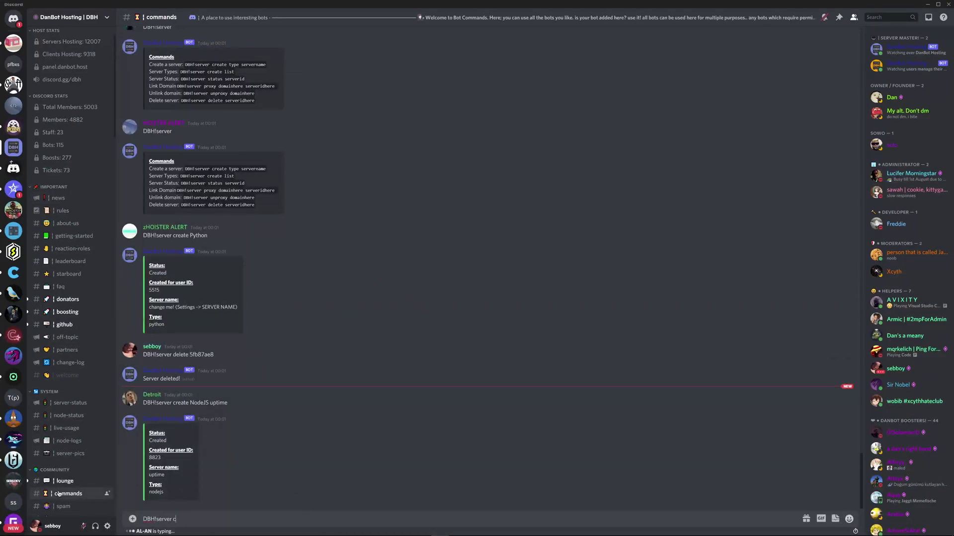
type("!server delete")
key("ctrl+v")
key("Return")
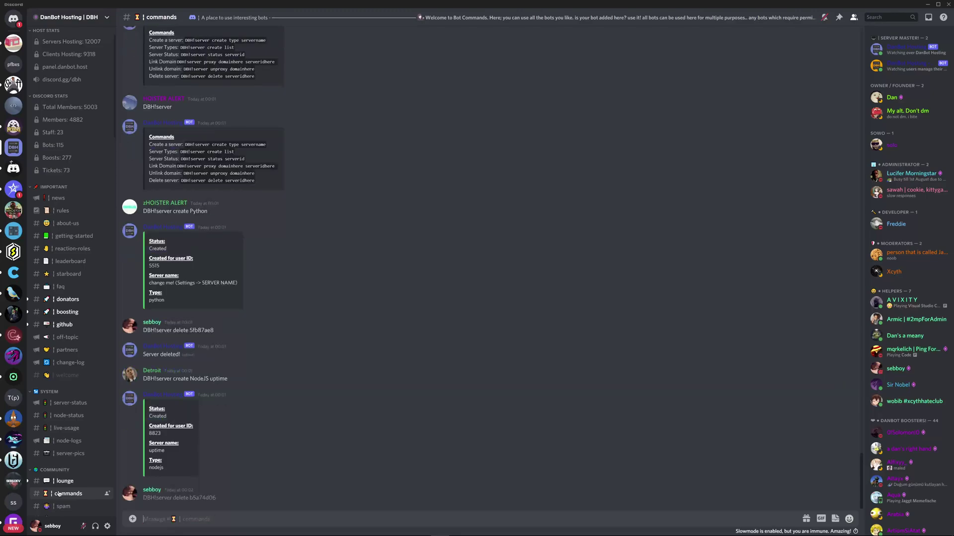
type("confirm")
key("Return")
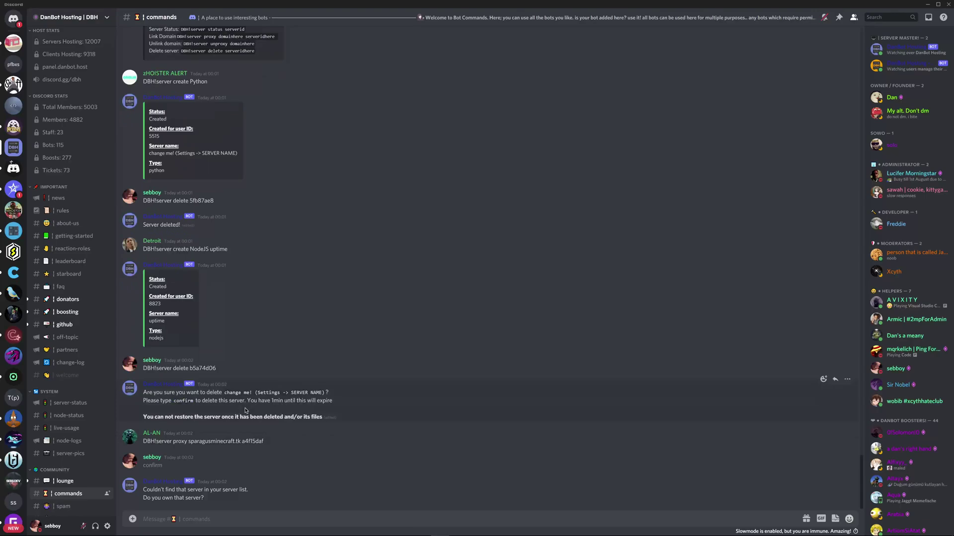
Send 'DBH!server create nodejs' and view the new server installing on the panel dashboard
type("confirm")
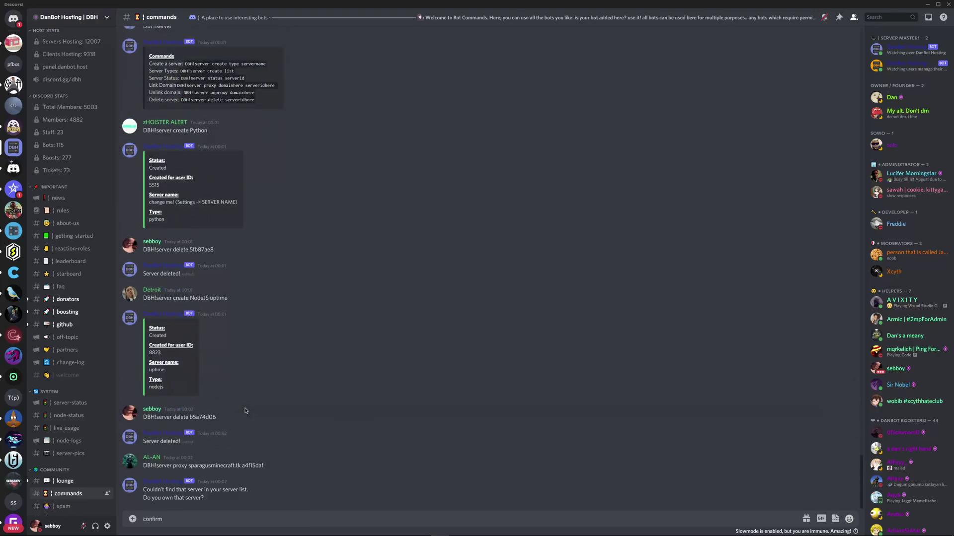
type("DBH")
type("!server delete")
key("BackSpace")
key("BackSpace")
type("create nodejs")
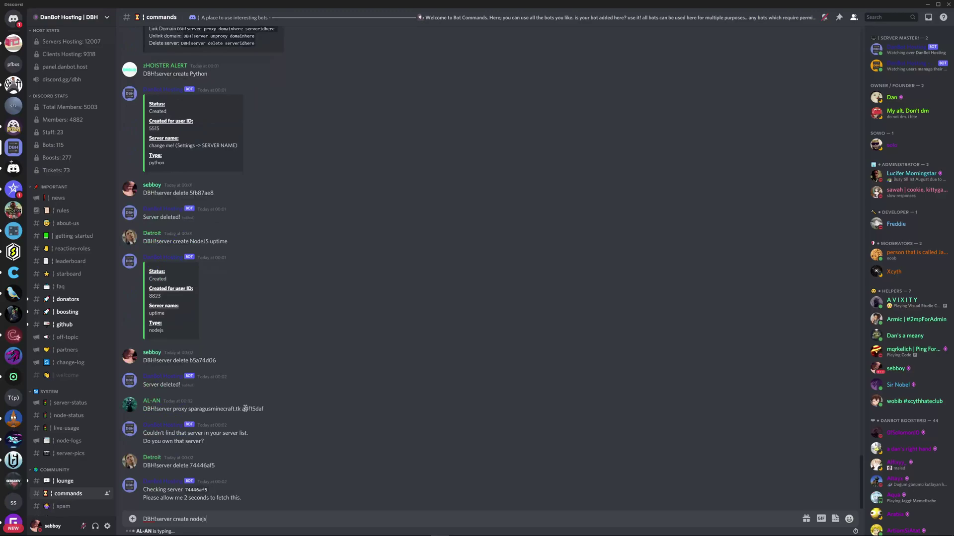
key("Return")
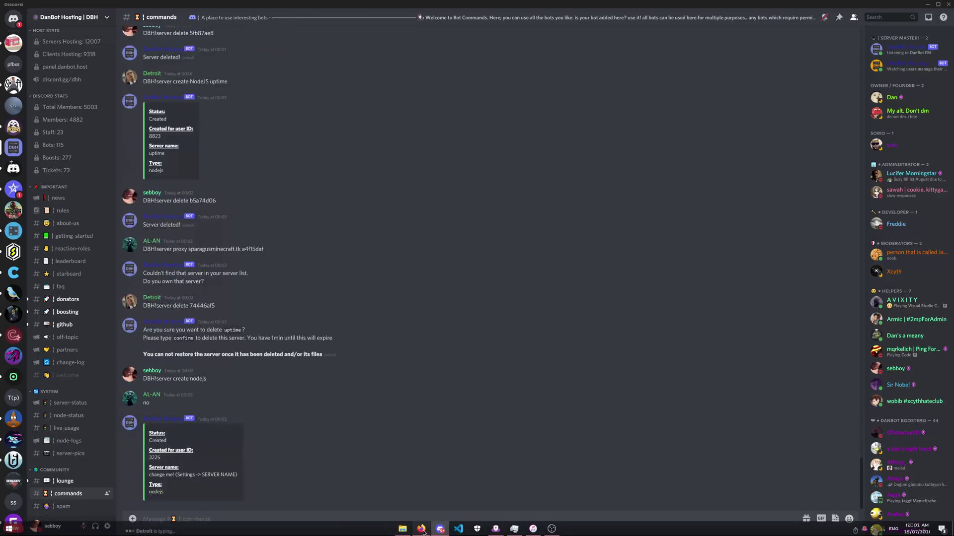
left_click(422, 531)
left_click(328, 43)
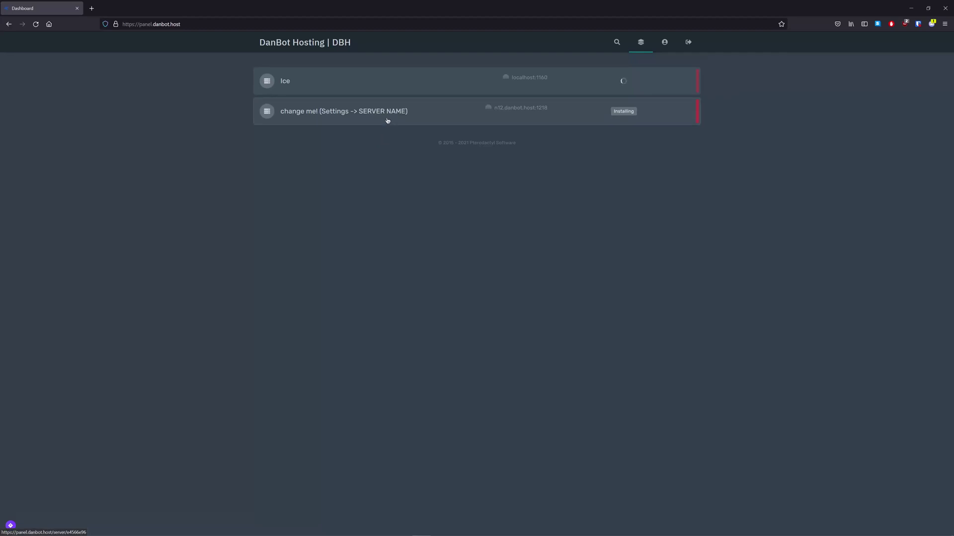
Upload yt.rar into the 'change me!' server's File Manager and unarchive it
left_click(402, 109)
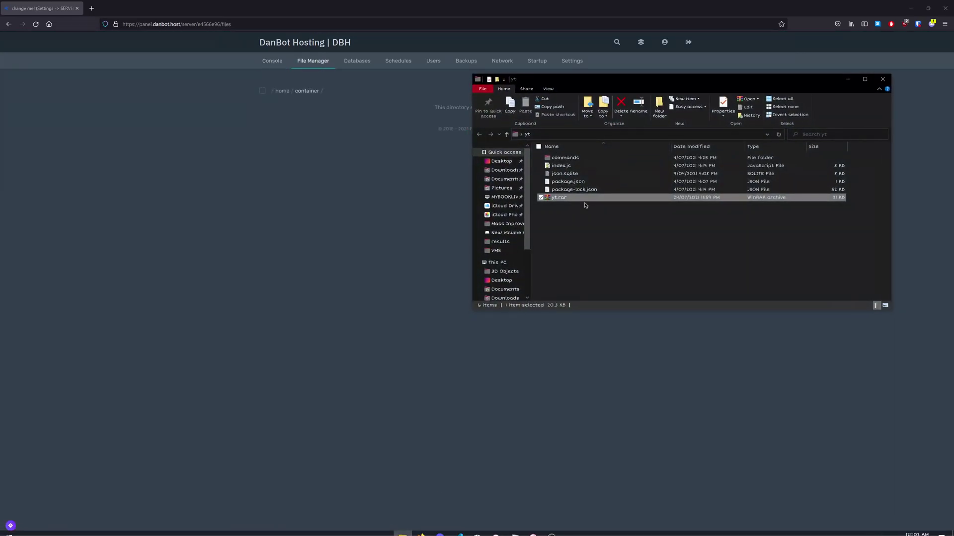
left_click_drag(585, 198, 392, 233)
left_click(538, 355)
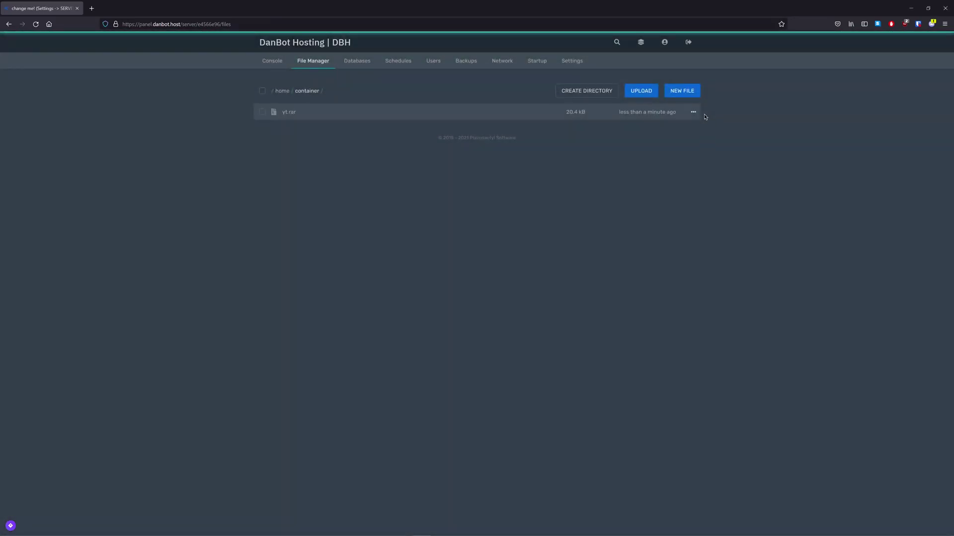
left_click(693, 112)
left_click(670, 182)
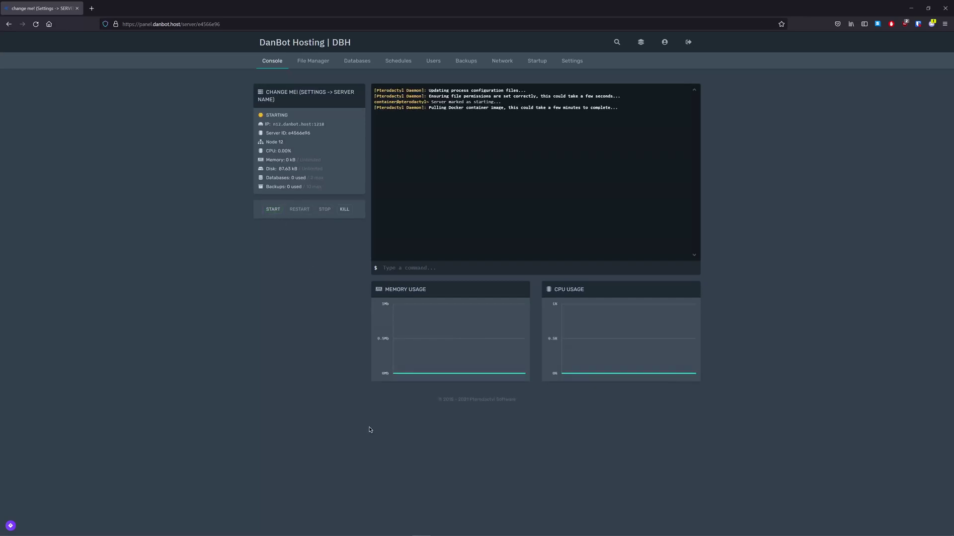
Let the 'change me!' console run through the npm install, then return to Discord's #commands
left_click(449, 529)
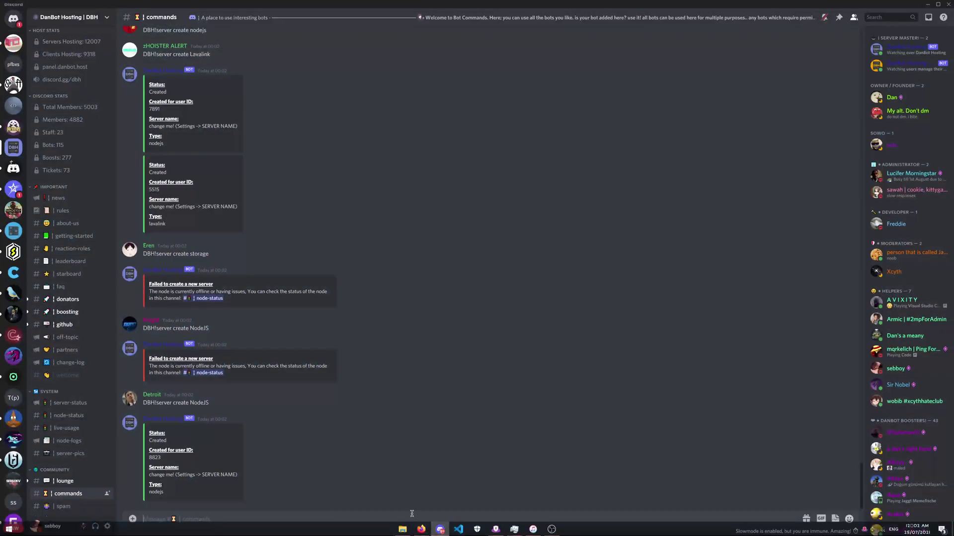
left_click(421, 532)
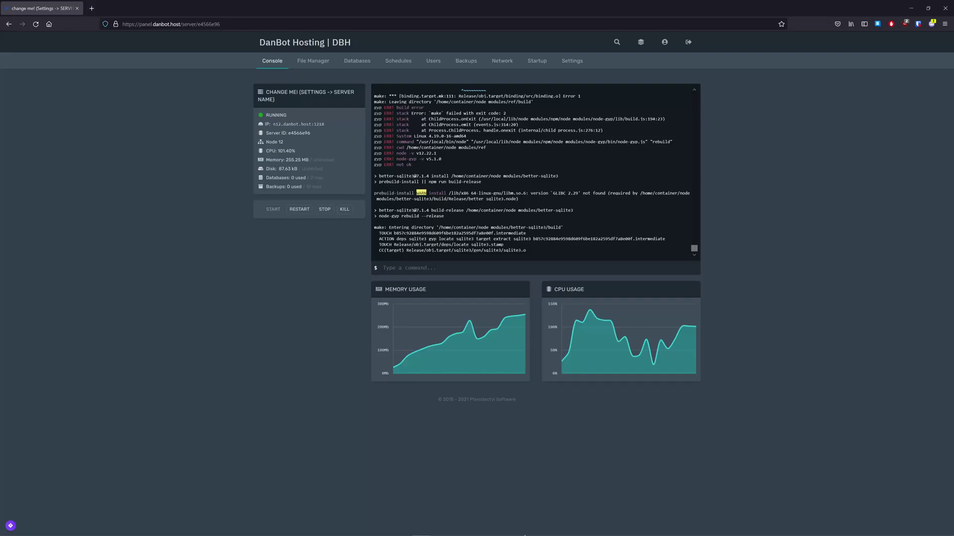
left_click(439, 527)
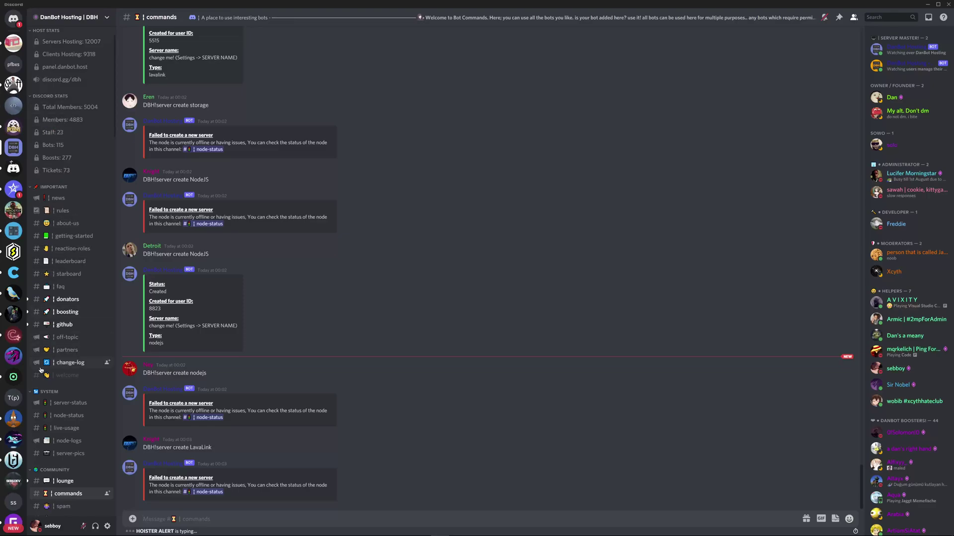
Open #general on the SS server and check the YT bot's profile shows it offline
left_click(14, 502)
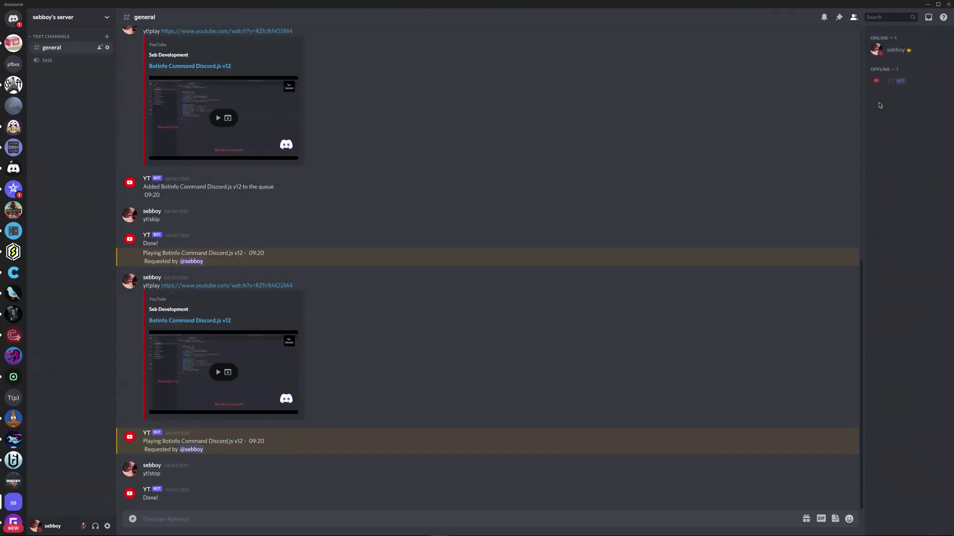
left_click(913, 81)
key("Escape")
Alternate between the server console and #general, reviewing the YT bot's play, skip and stop replies
left_click(421, 533)
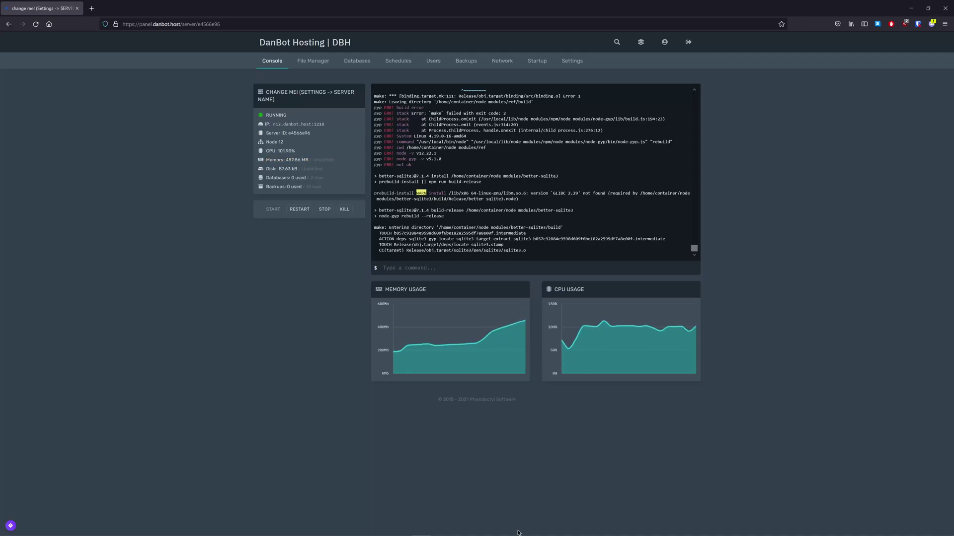
left_click(442, 529)
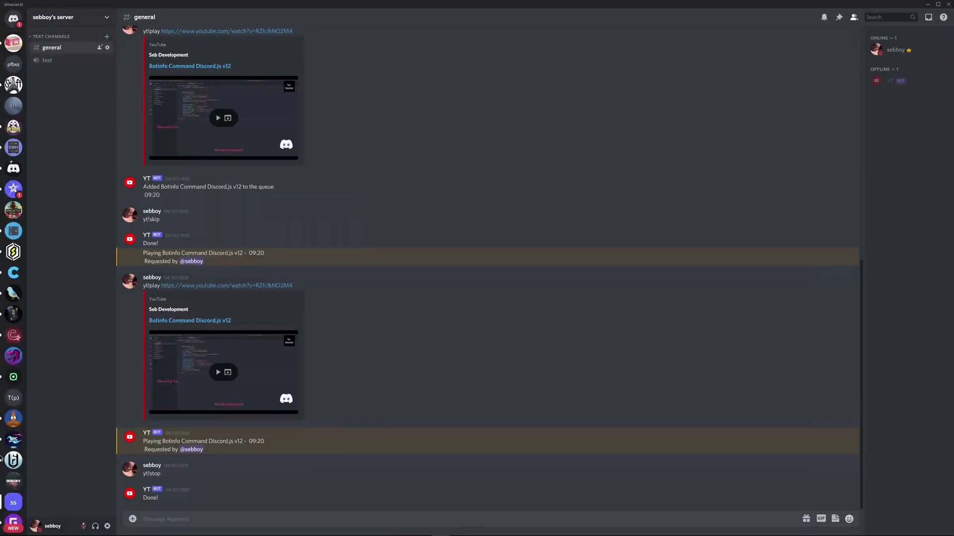
scroll(2, 458, "down", 6)
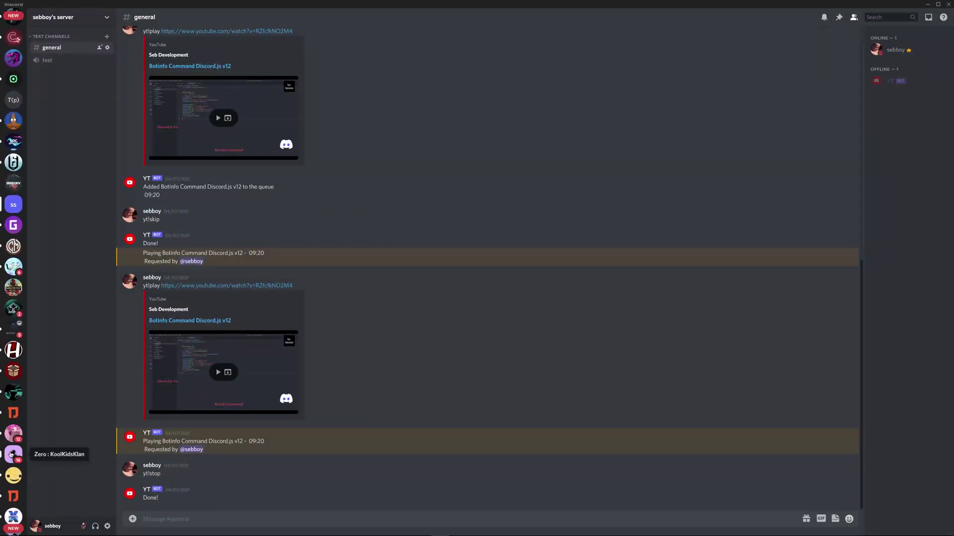
left_click(403, 529)
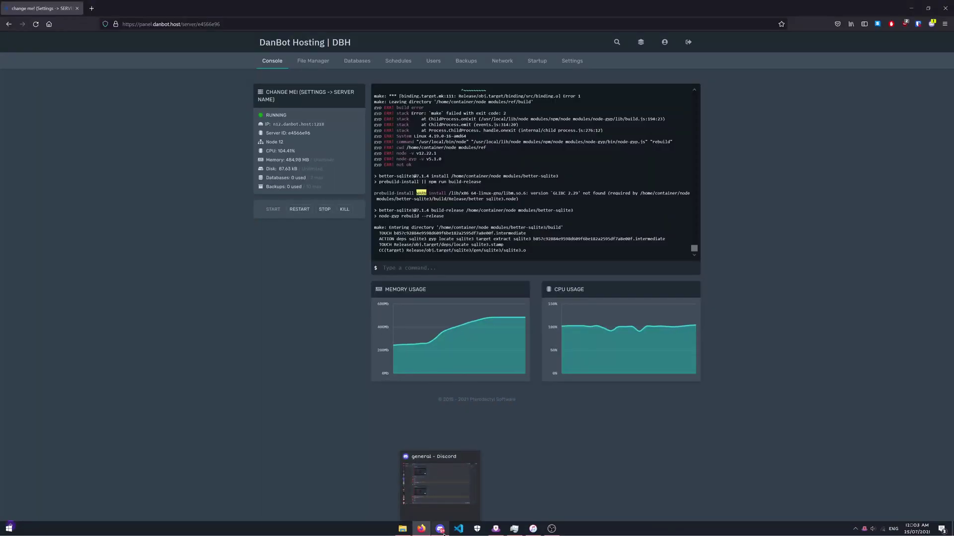
left_click(444, 533)
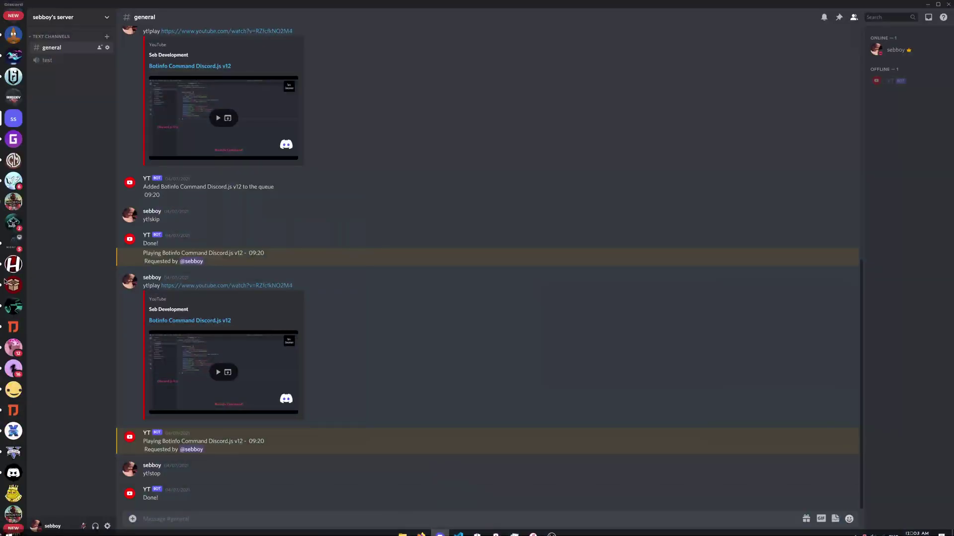
scroll(1, 173, "up", 5)
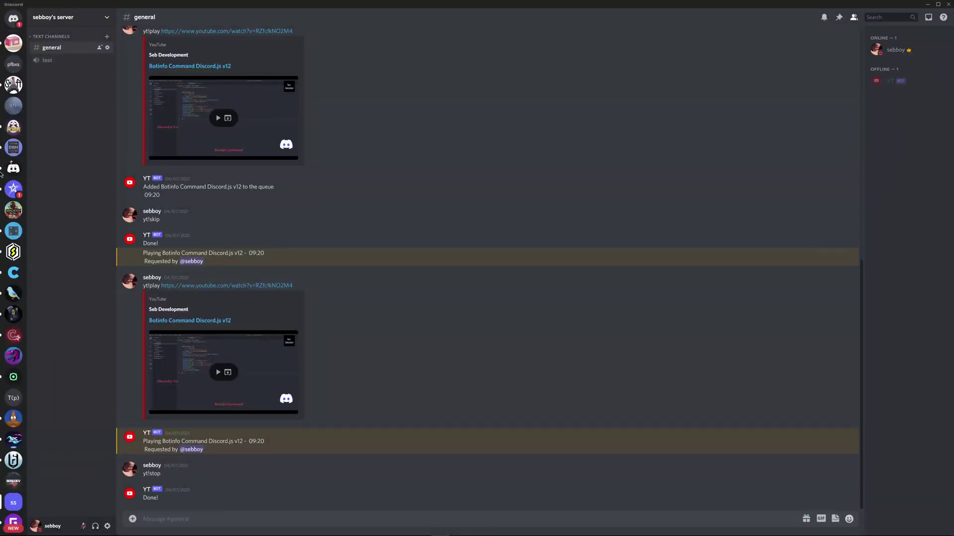
Check the server's unpacked files and databases pages, going back to the console after each
left_click(421, 531)
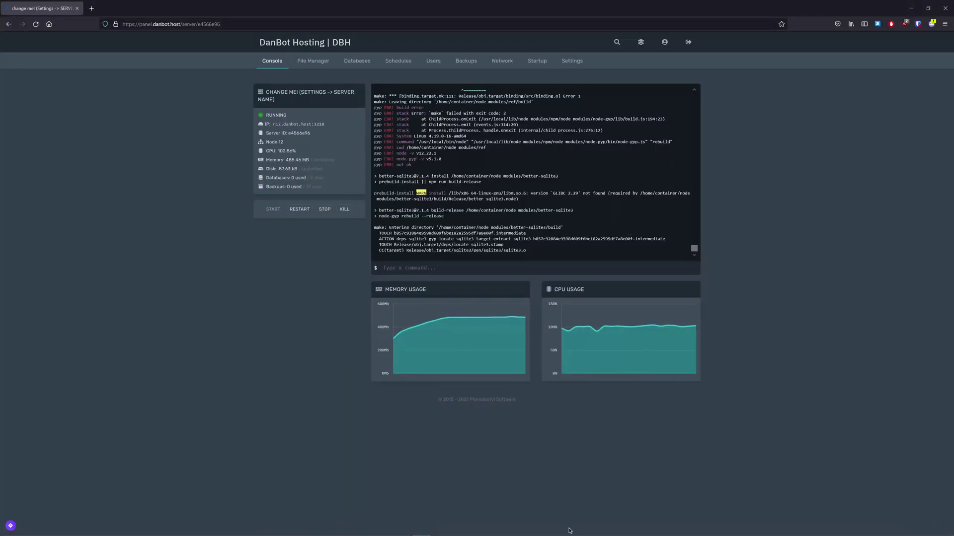
left_click(313, 60)
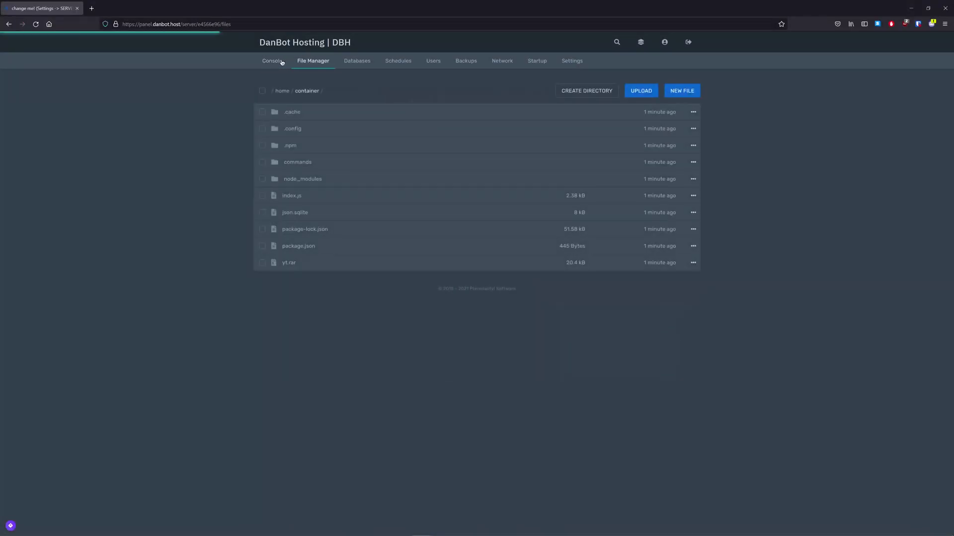
left_click(273, 61)
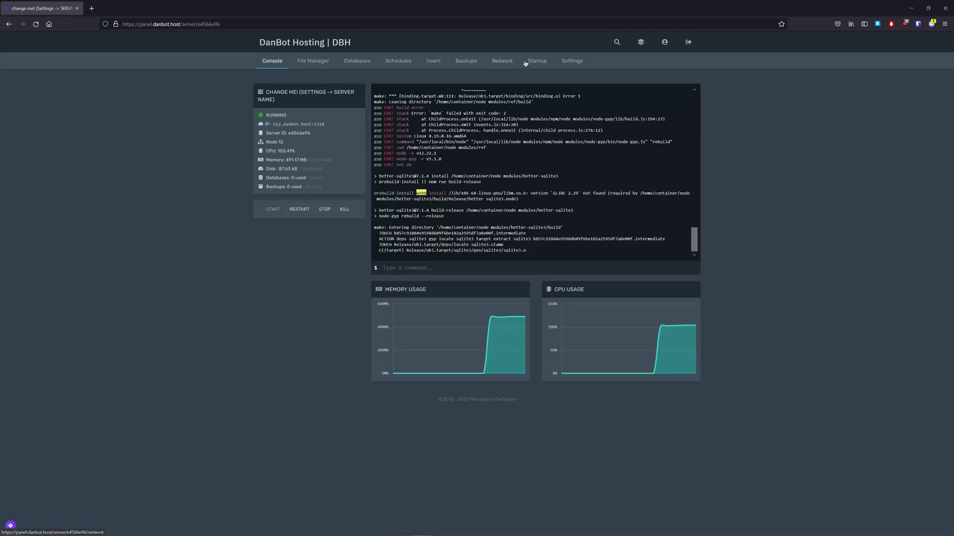
left_click(357, 60)
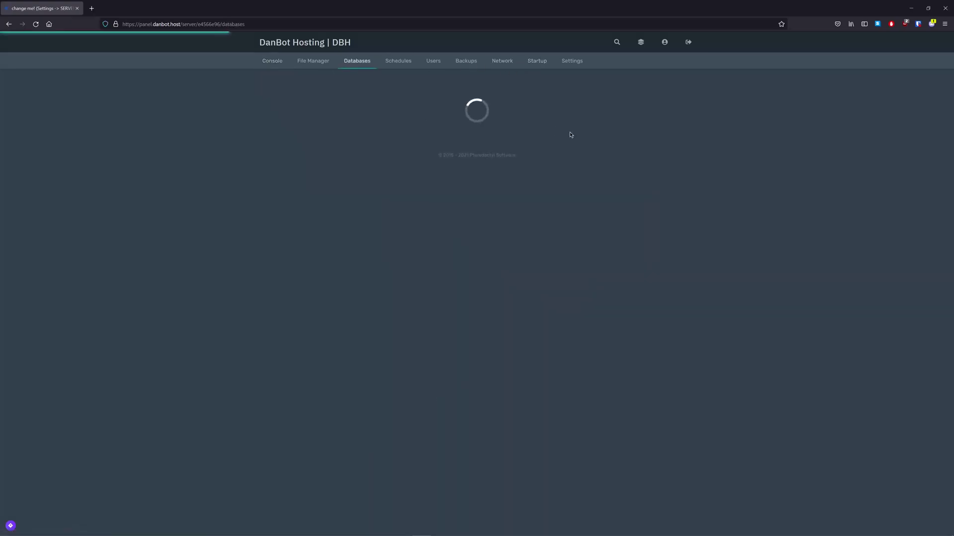
left_click(283, 62)
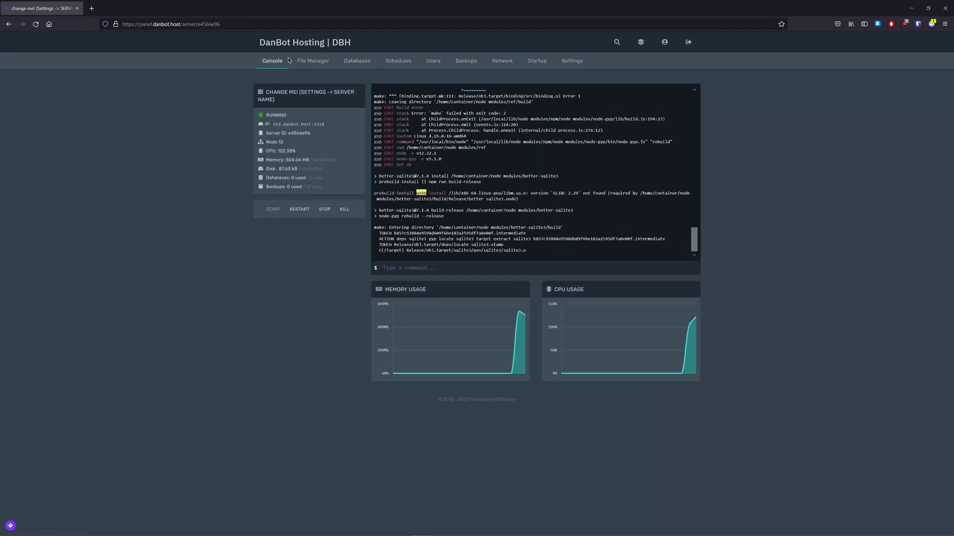
left_click(348, 61)
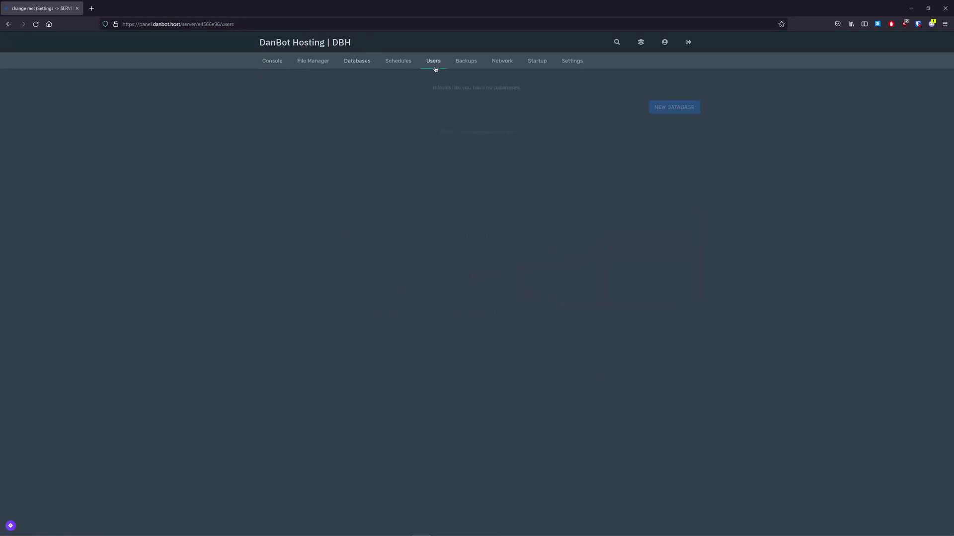
left_click(265, 62)
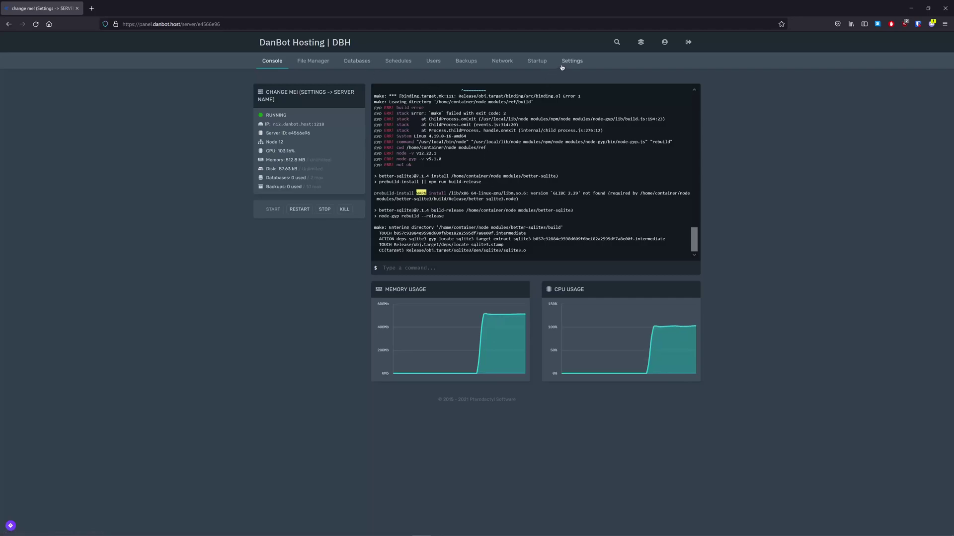
left_click(542, 66)
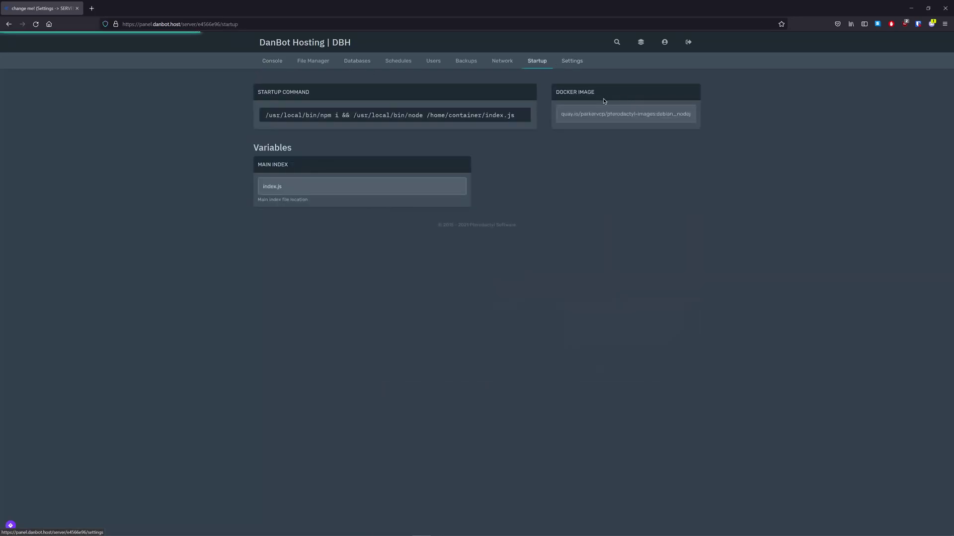
left_click(261, 64)
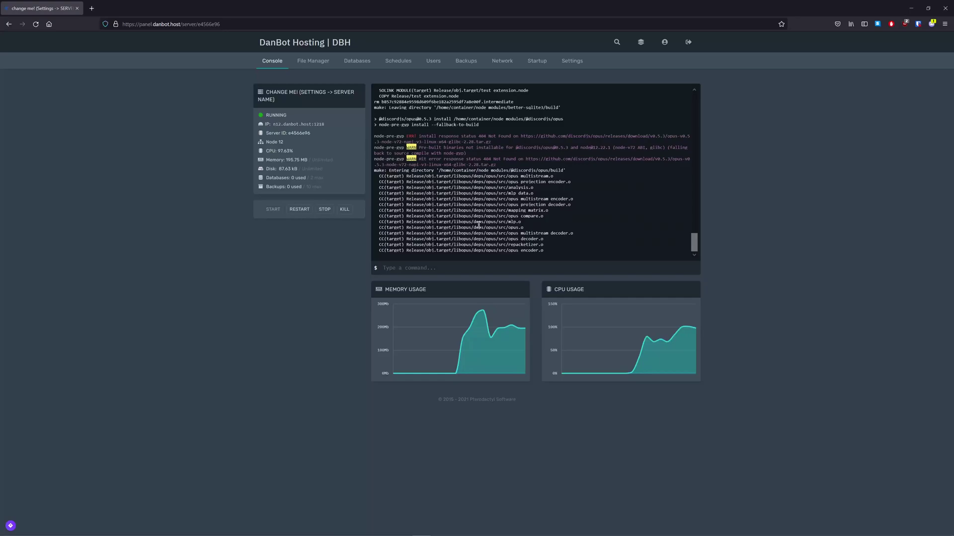
mouse_move(425, 531)
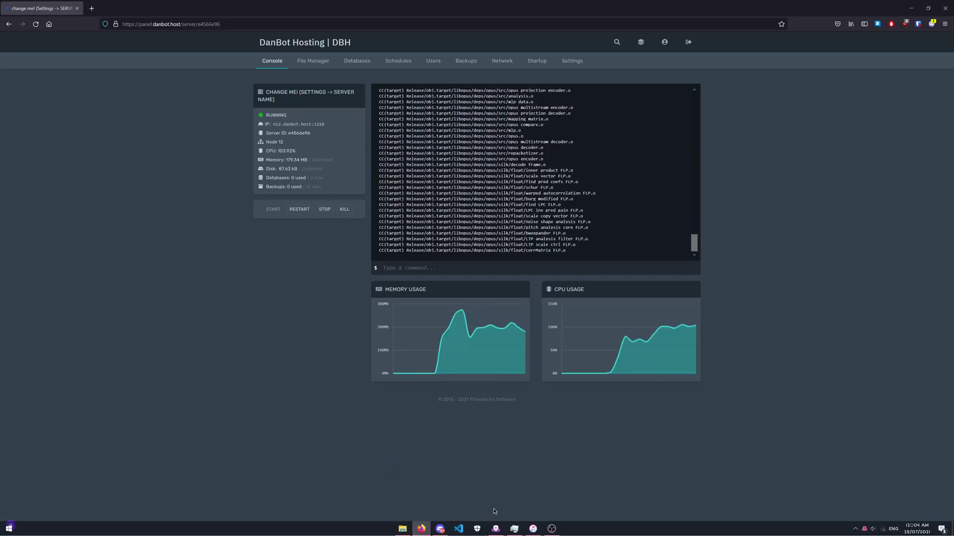
Replace the Server Name in the server settings with 'Hi', then go back to the console
left_click(536, 61)
left_click(575, 66)
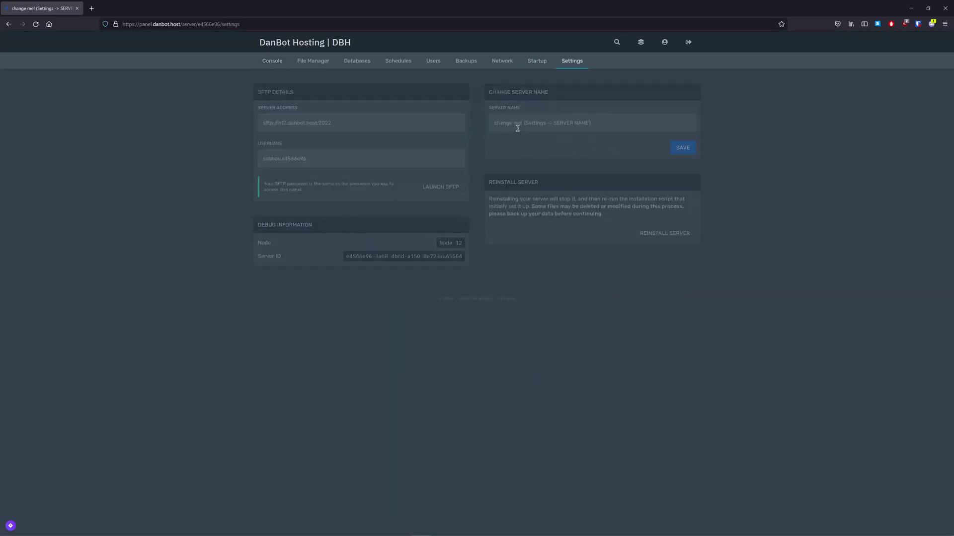
triple_click(605, 117)
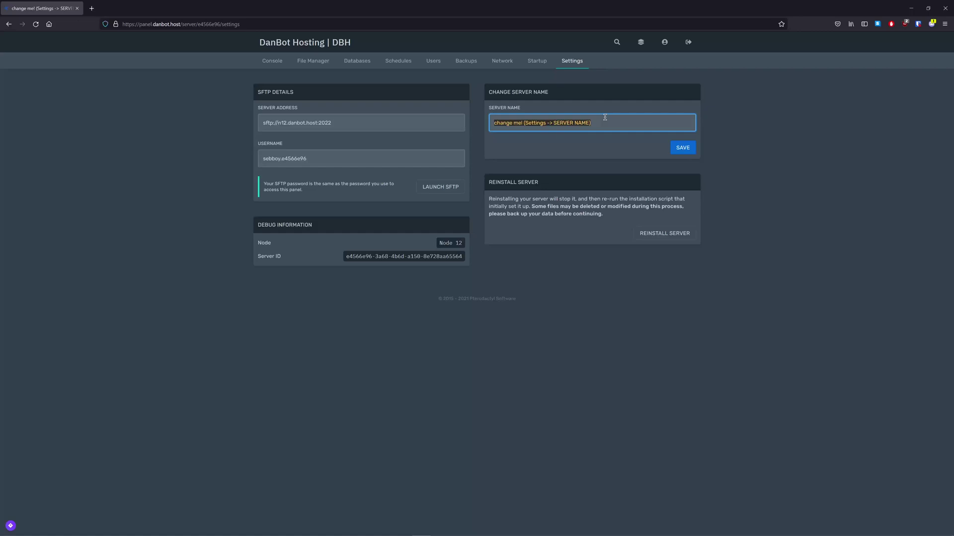
type("Hi")
key("Return")
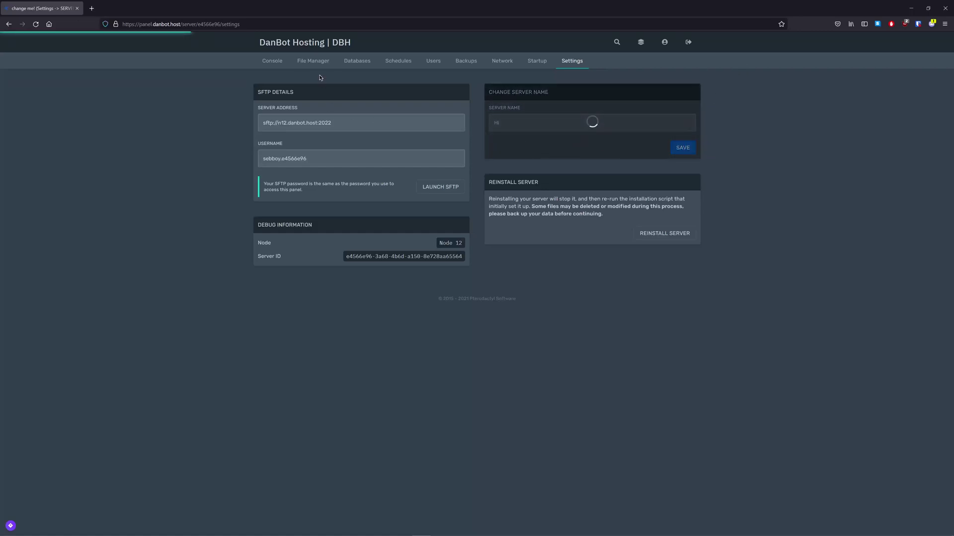
left_click(269, 61)
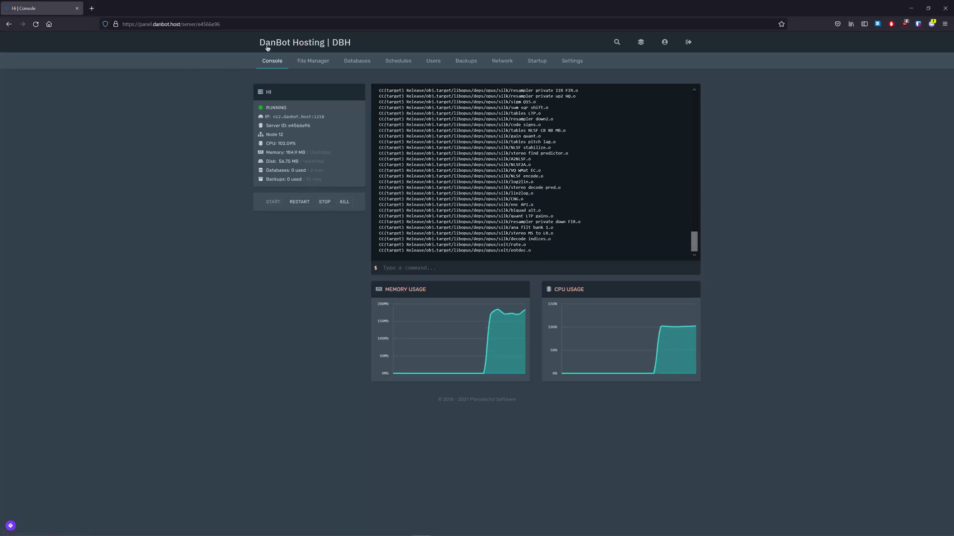
Open the Pterodactyl Software footer link in a new tab, view it, then return to the Hi console
right_click(496, 401)
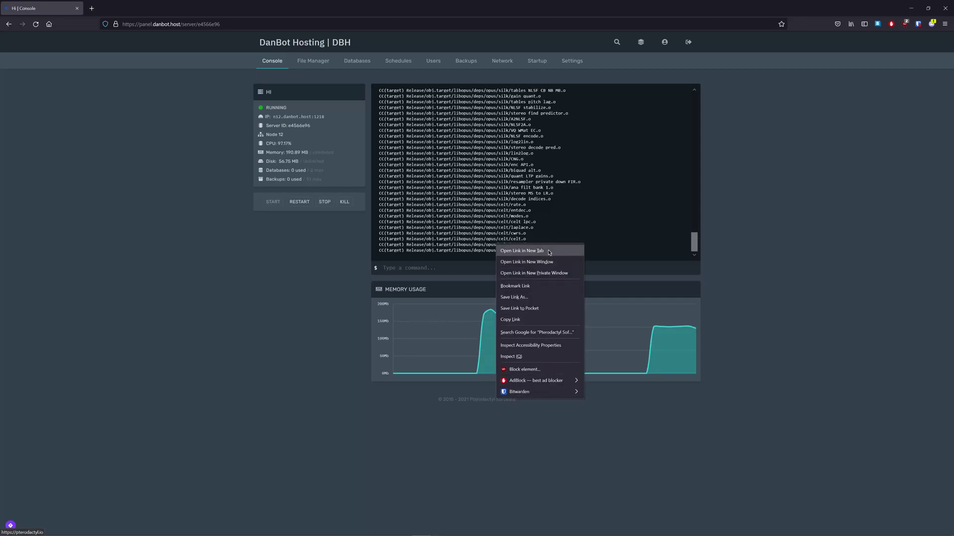
left_click(522, 251)
left_click(114, 8)
left_click(193, 23)
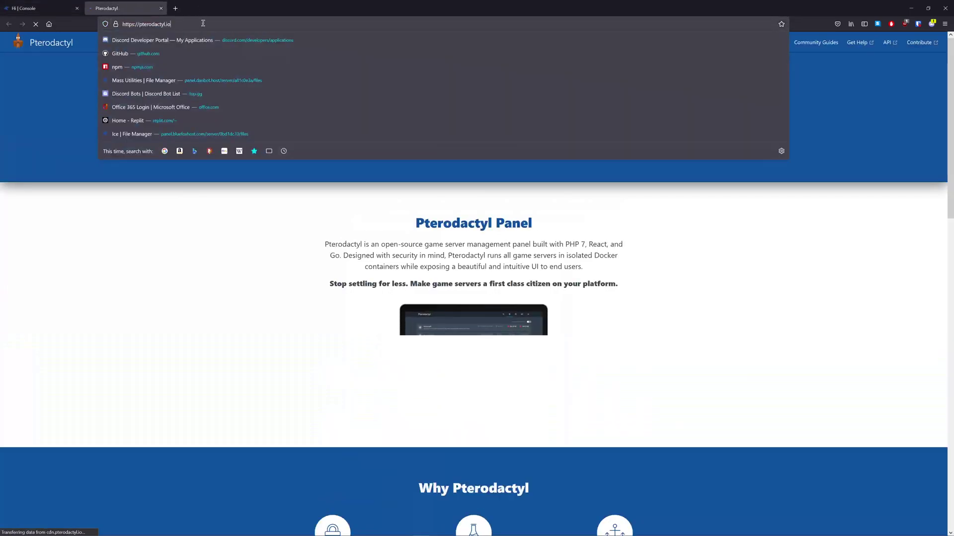
left_click(42, 8)
mouse_move(478, 535)
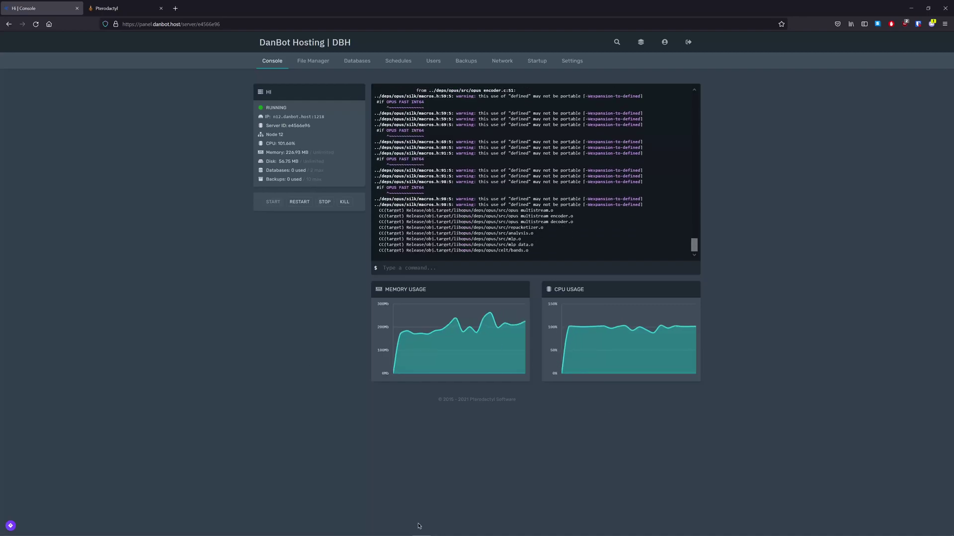
Send 'hi' in the DanBot Hosting #lounge channel, then return to the Hi console in Firefox
left_click(439, 532)
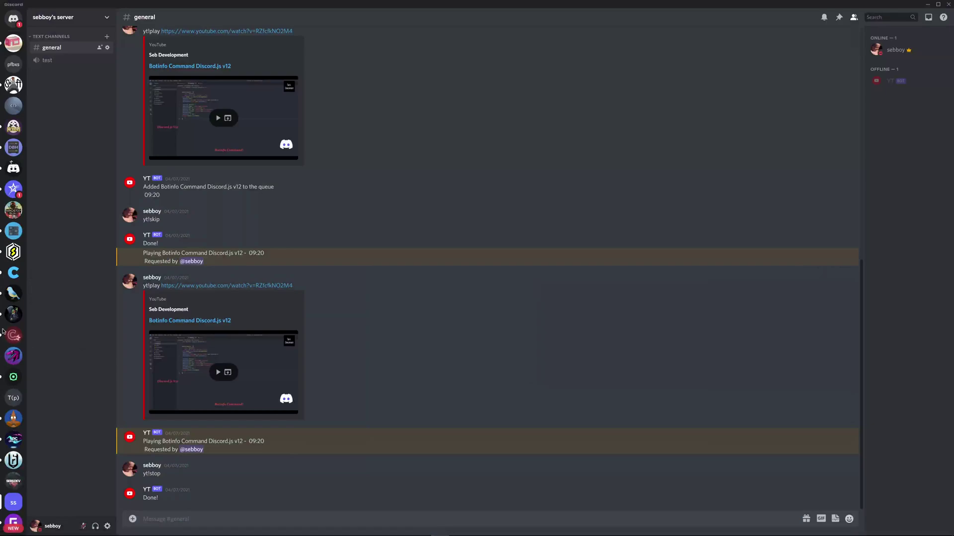
left_click(13, 148)
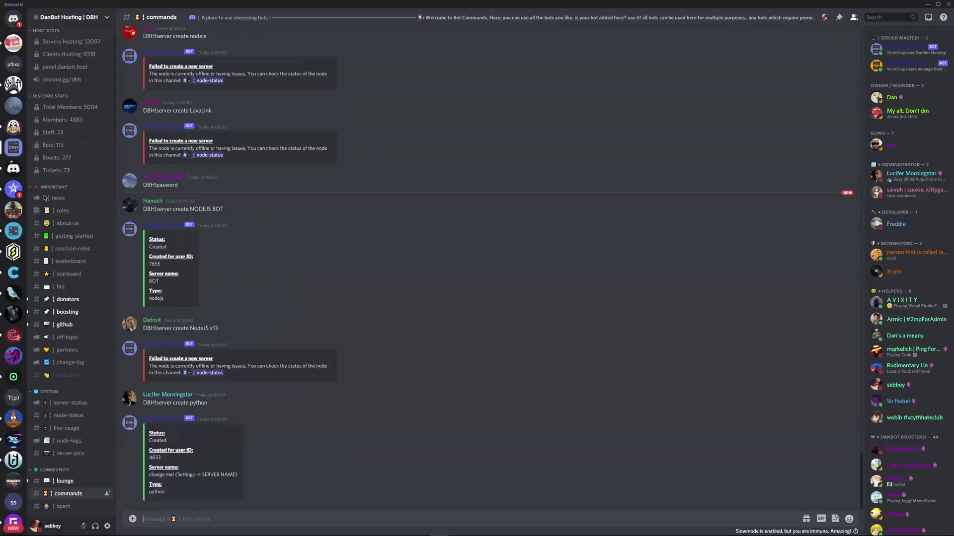
left_click(65, 480)
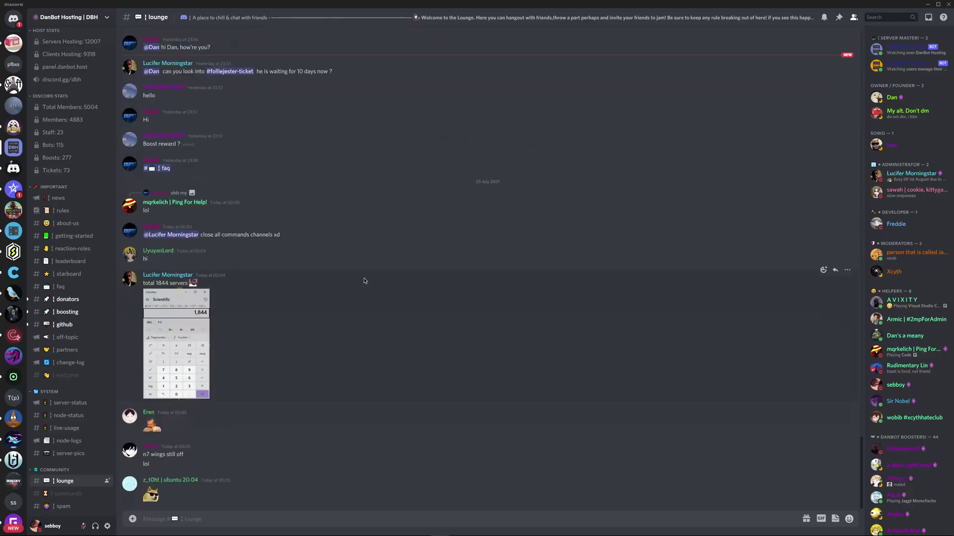
type("hi")
key("Return")
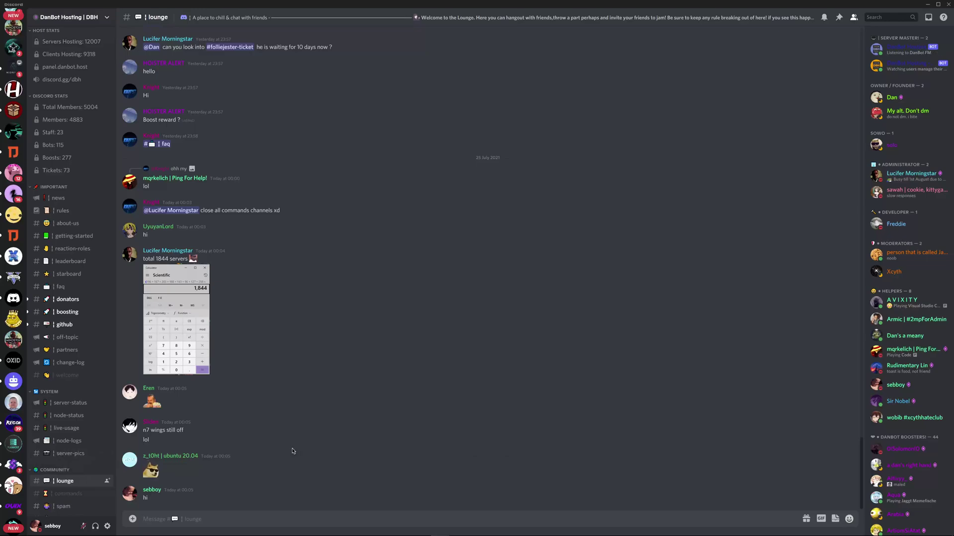
mouse_move(426, 532)
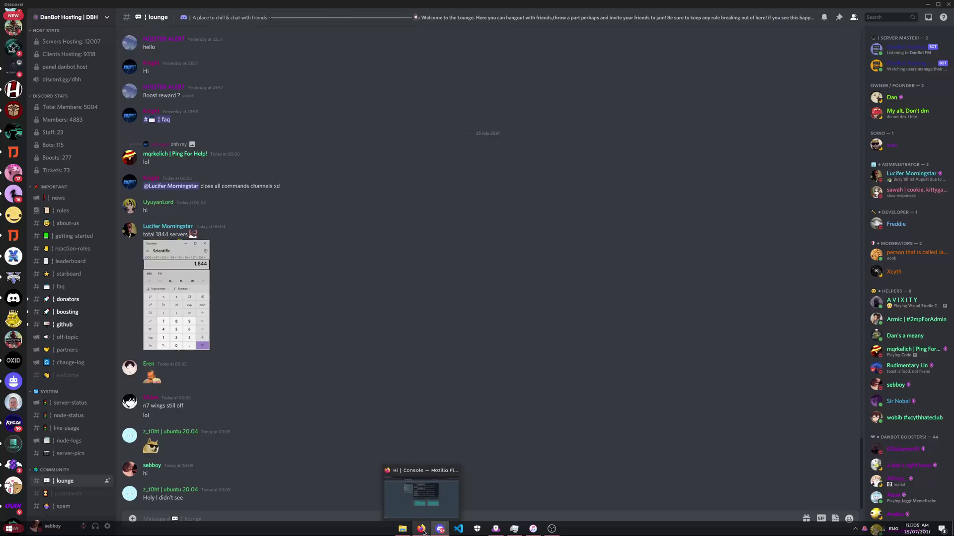
left_click(422, 531)
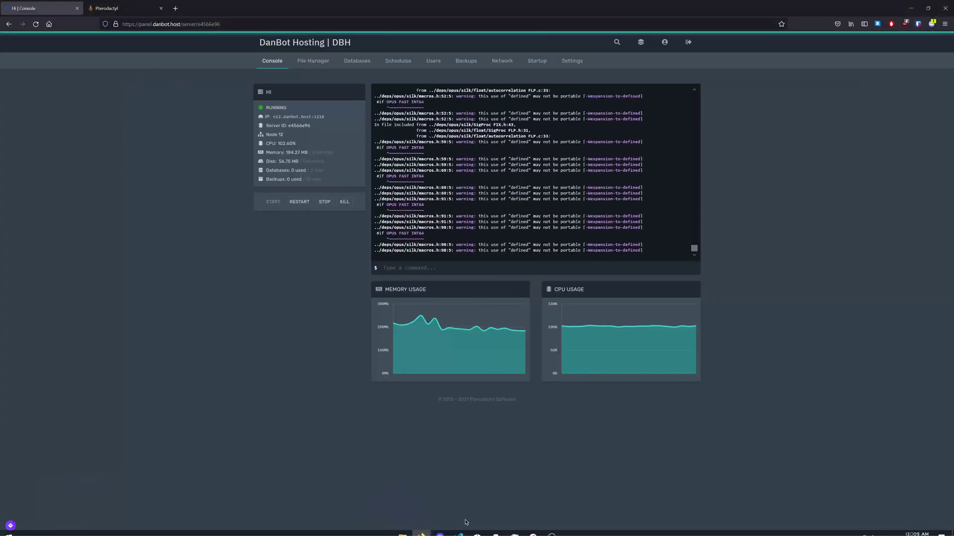
Minimise and restore Firefox to check install progress, then go to Discord's #node-status channel
left_click(424, 530)
left_click(426, 532)
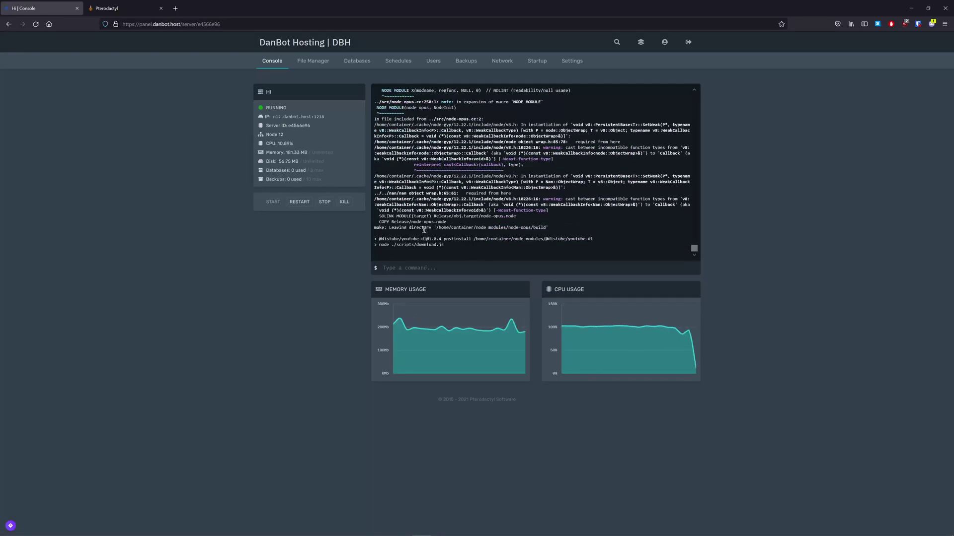
left_click(440, 528)
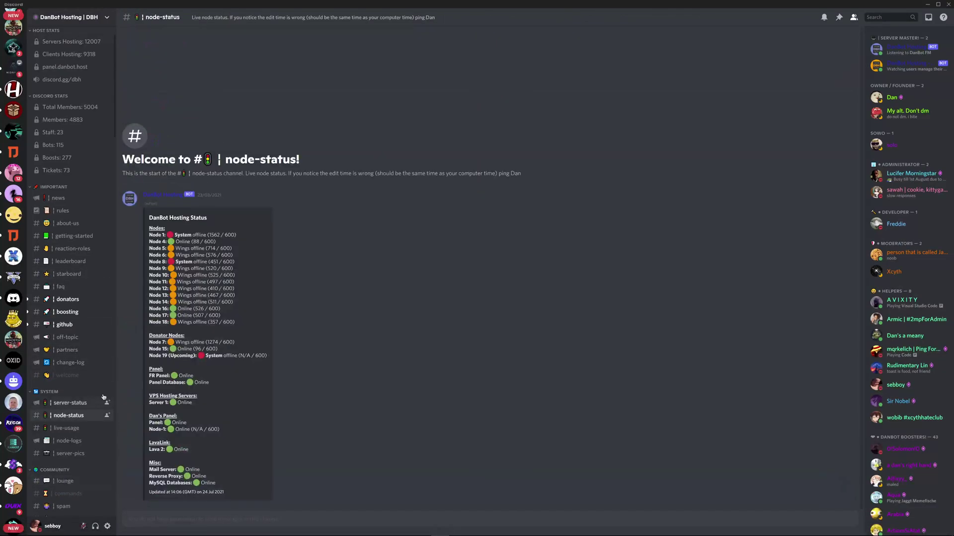
Read the node-status list, including Node 17 Online (507 / 600), then return to the Hi console
left_click_drag(226, 496, 223, 233)
left_click(195, 255)
left_click_drag(265, 356, 164, 226)
left_click(279, 262)
scroll(13, 249, "up", 10)
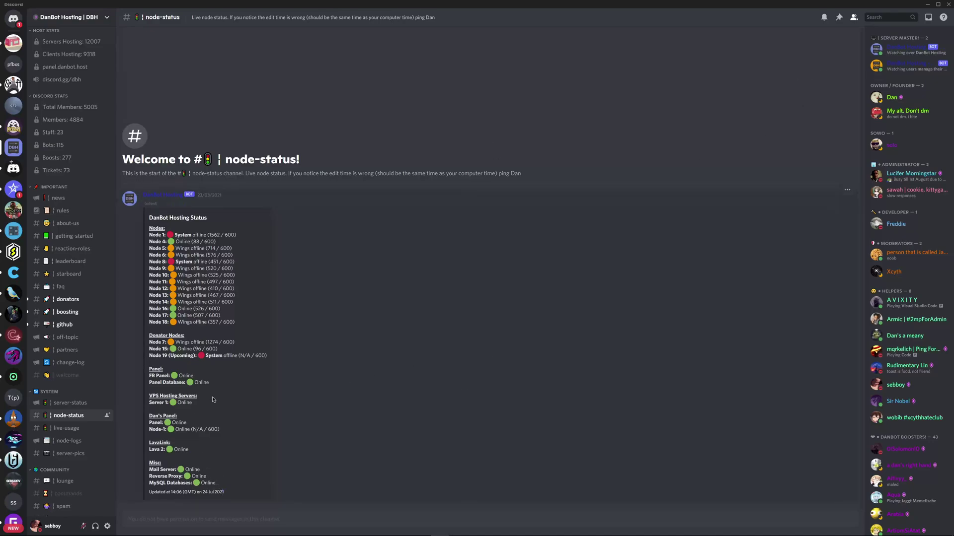
left_click_drag(228, 494, 146, 227)
left_click(421, 531)
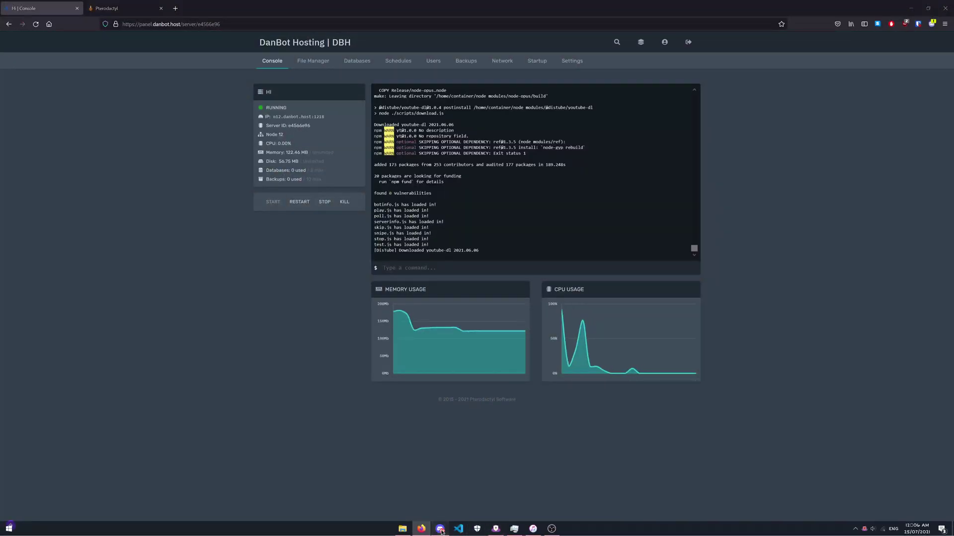
Go to the personal test server's #general and check the YT bot's profile in the member list
left_click(440, 532)
scroll(14, 397, "down", 2)
left_click(14, 391)
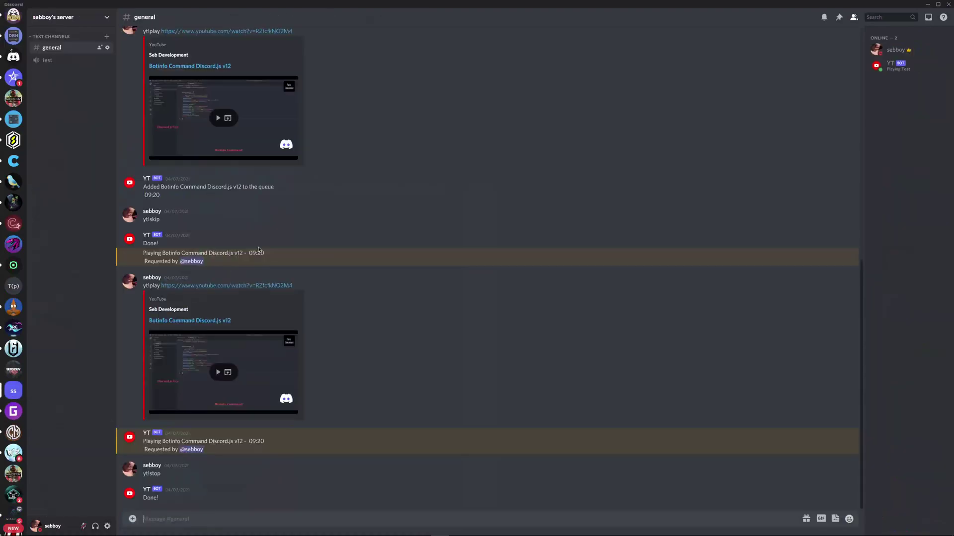
left_click(914, 66)
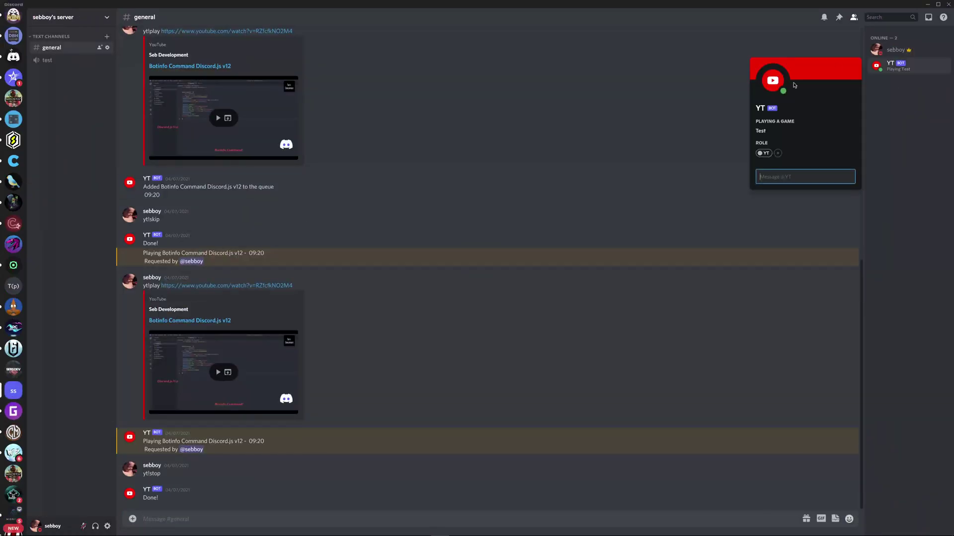
left_click(796, 139)
left_click(509, 180)
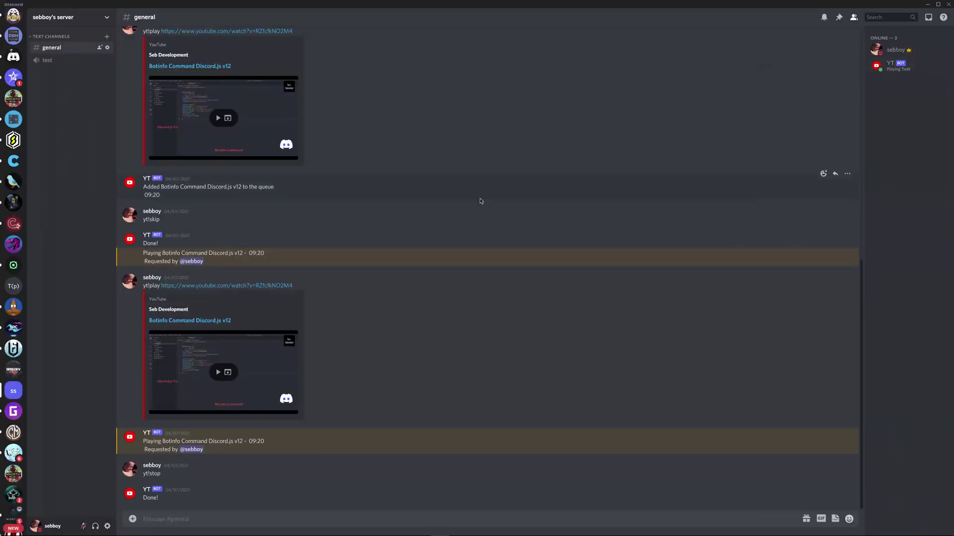
scroll(13, 278, "up", 3)
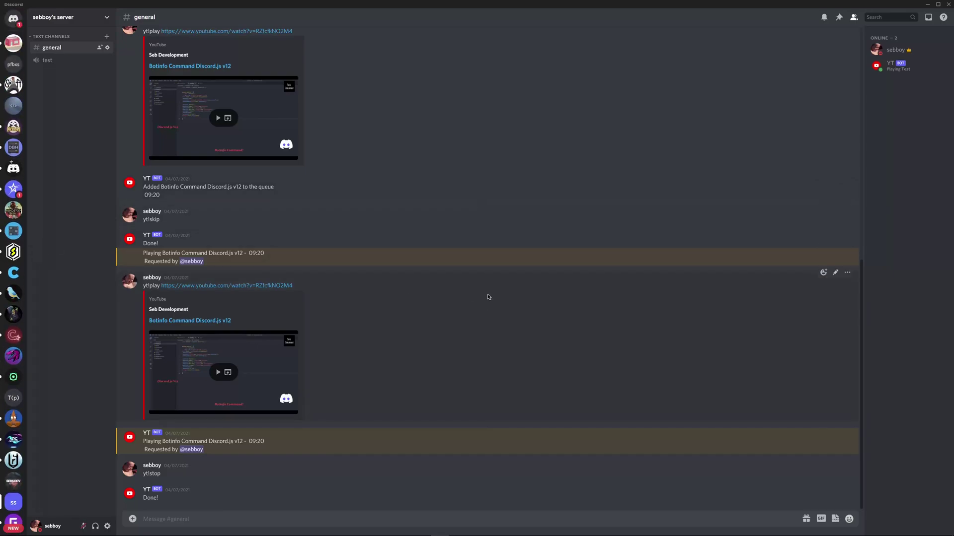
Send yt!help and yt!botinfo to the YT bot and read its Botinfo reply
type("yt!help")
key("Return")
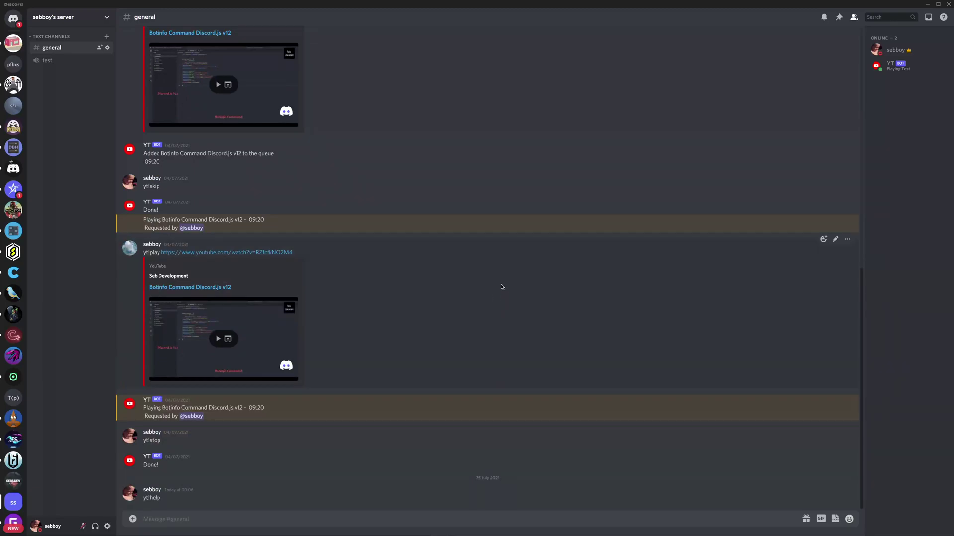
type("yt!botinfo")
key("Return")
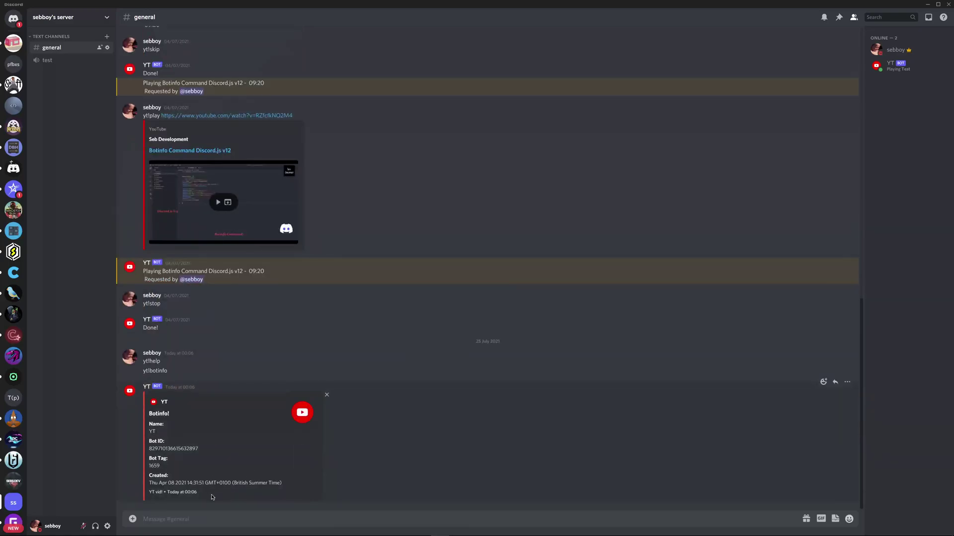
left_click_drag(212, 497, 358, 457)
left_click(397, 444)
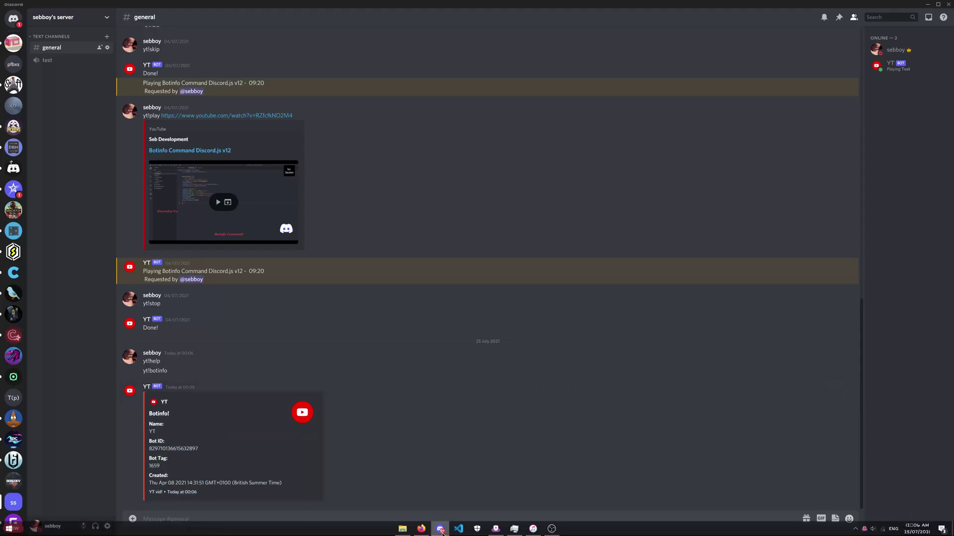
left_click(423, 529)
Open the commands folder in File Manager, listing botinfo.js, play.js and others, then return to Discord
left_click(313, 60)
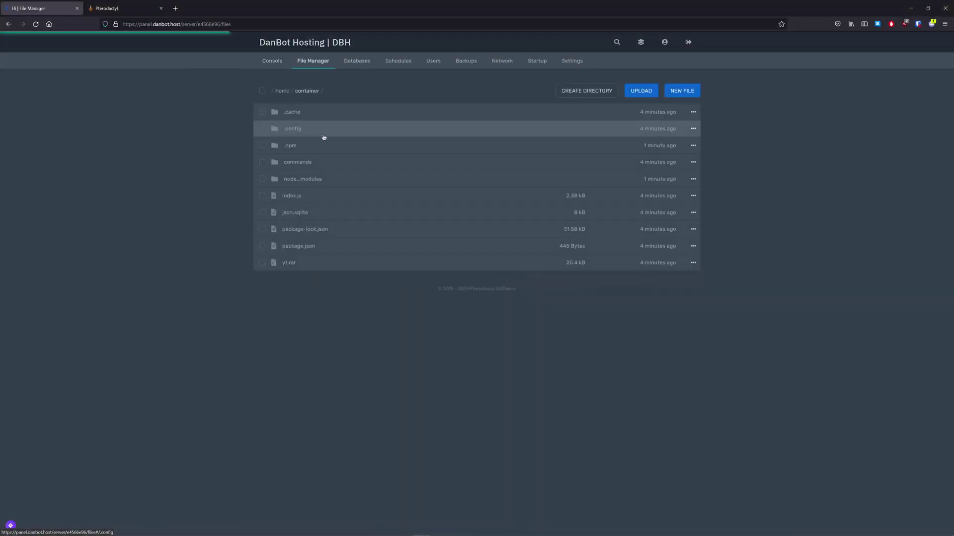
left_click(317, 162)
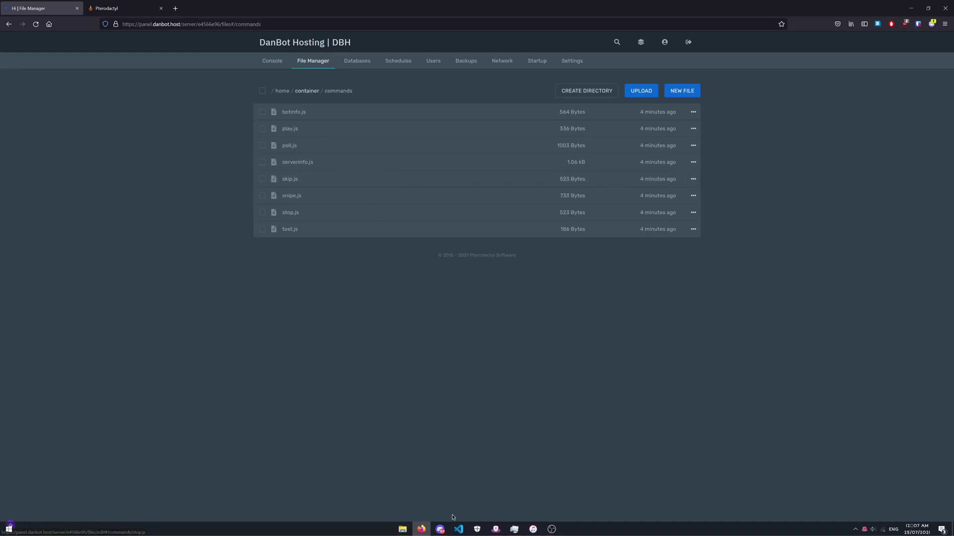
left_click(440, 526)
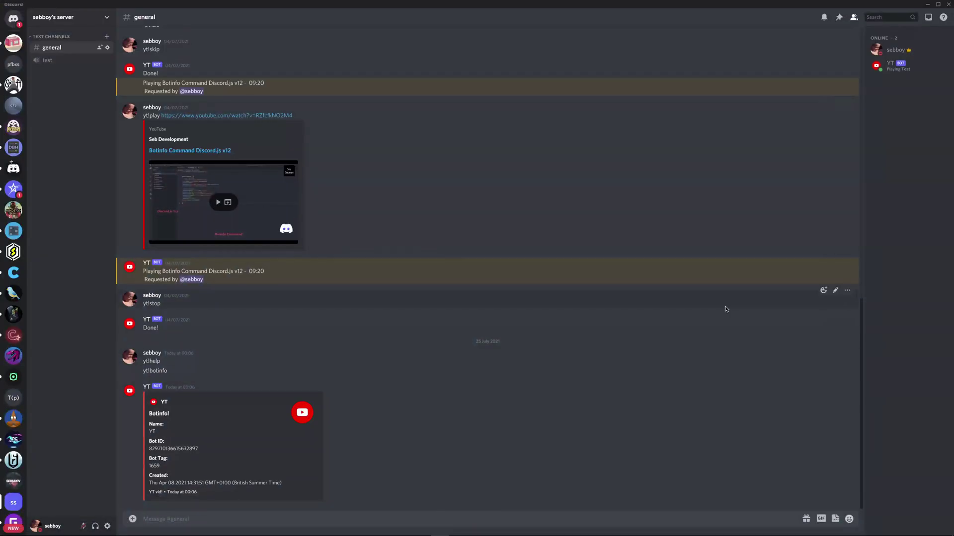